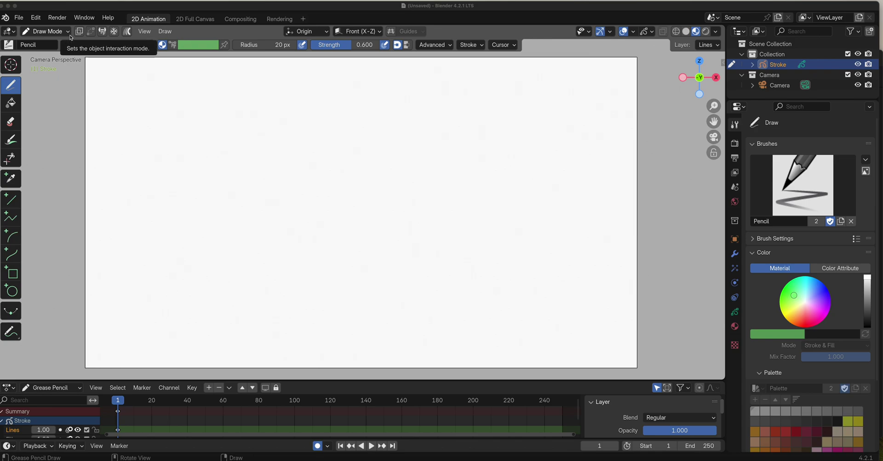
# Step: Show the Grease Pencil object's data properties with its Lines and Fills layers and onion skinning settings
pyautogui.click(734, 312)
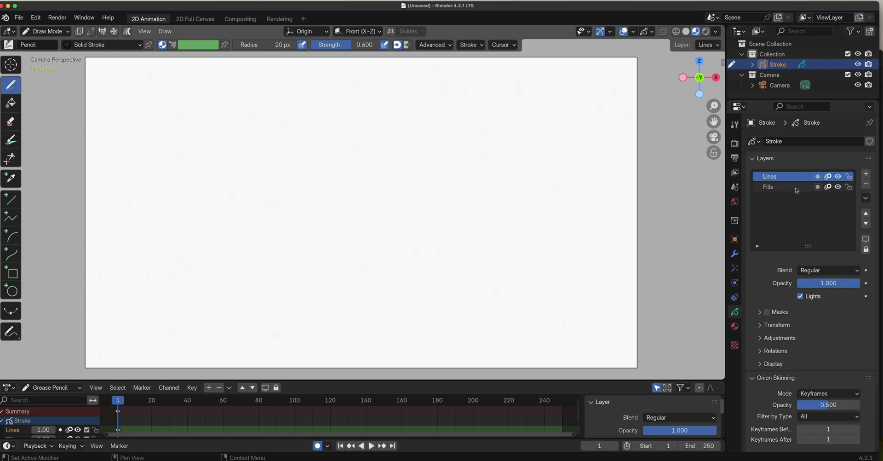
# Step: Make the Lines layer active, draw with the Solid Fill material, and pick red
pyautogui.click(796, 190)
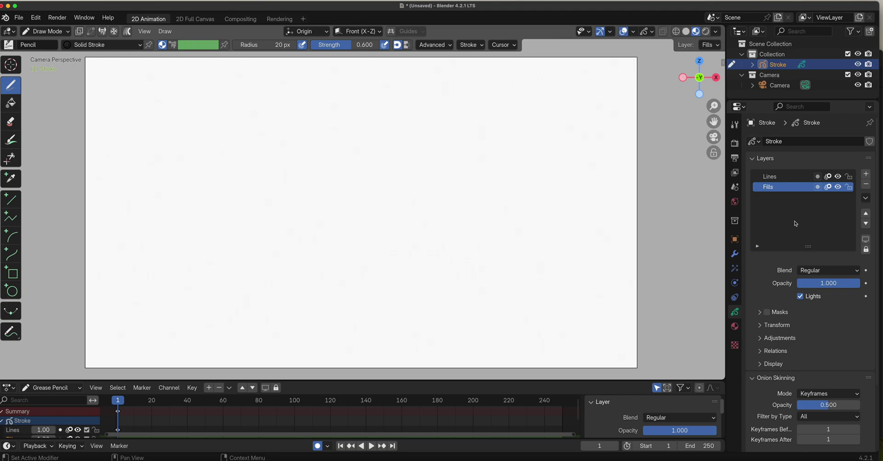
pyautogui.click(798, 178)
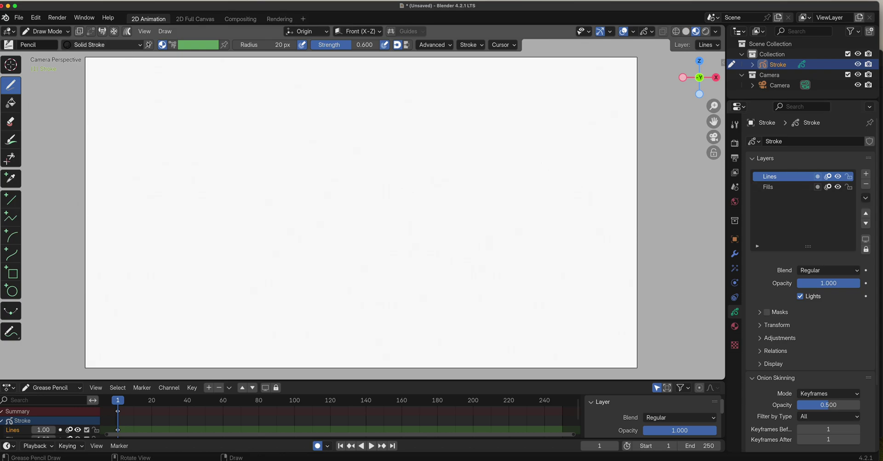
pyautogui.click(102, 45)
pyautogui.click(77, 88)
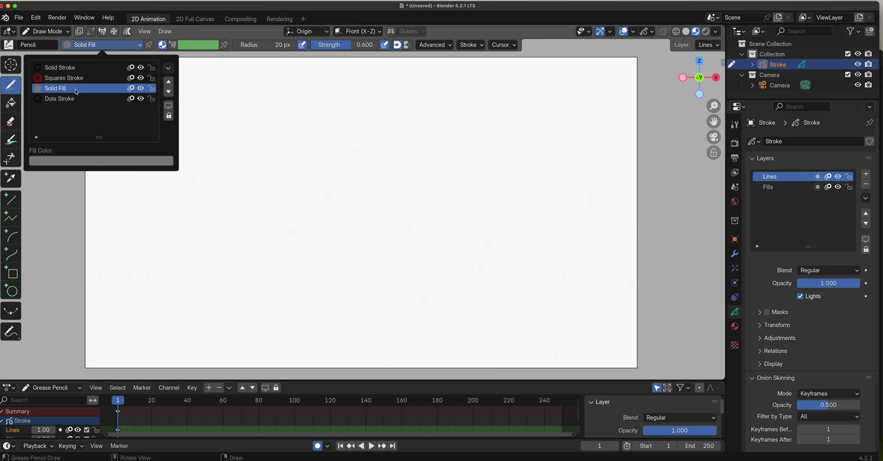
pyautogui.click(207, 45)
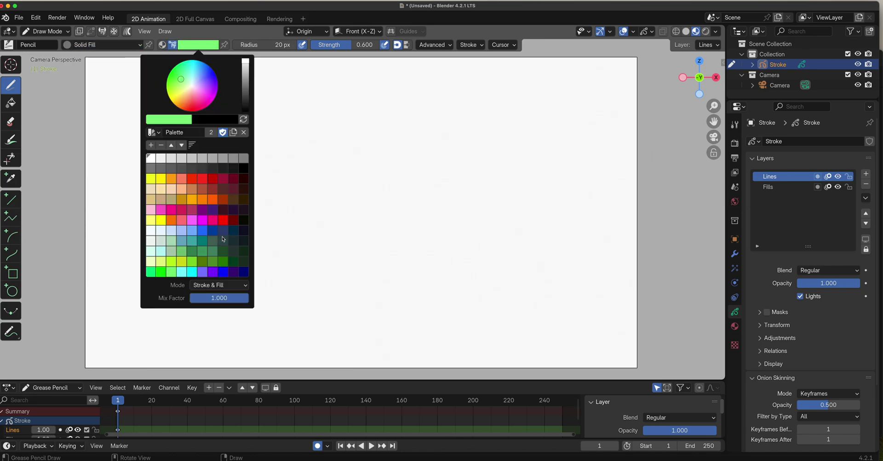
pyautogui.click(192, 179)
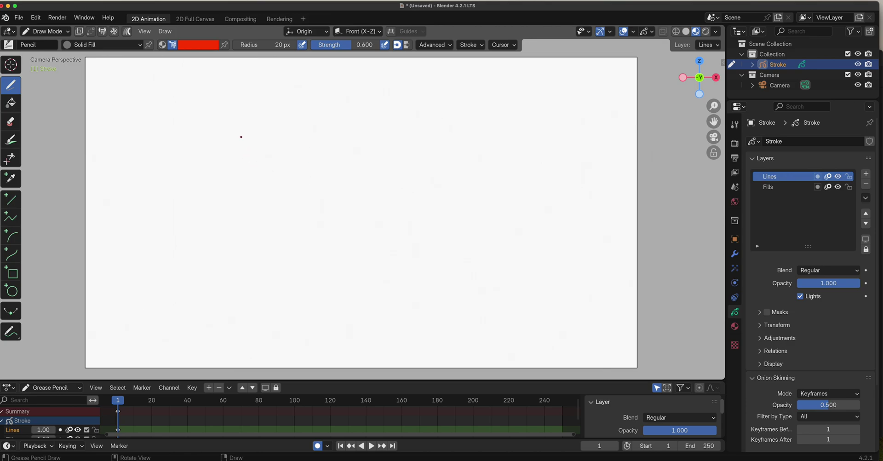
# Step: Switch to the Ink Pen brush, undo a test triangle, and re-pick red (FB3B2F)
pyautogui.click(9, 44)
pyautogui.click(65, 76)
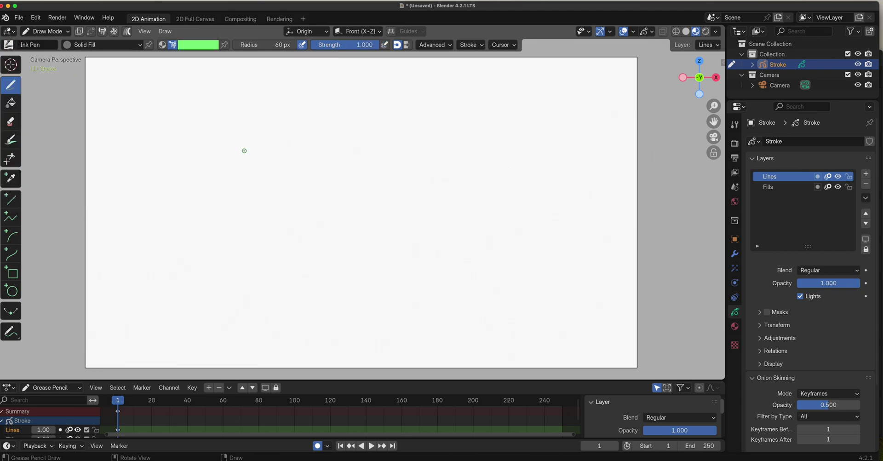
pyautogui.moveTo(244, 150)
pyautogui.mouseDown()
pyautogui.moveTo(243, 212)
pyautogui.moveTo(282, 242)
pyautogui.moveTo(307, 240)
pyautogui.mouseUp()
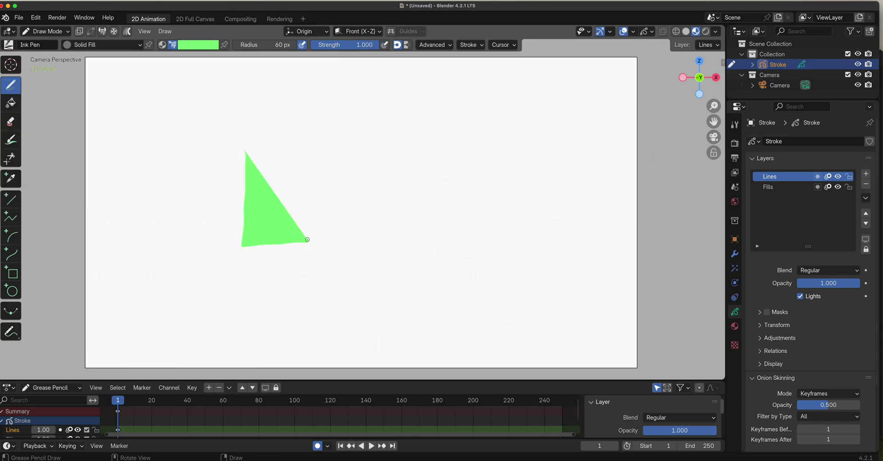
pyautogui.hotkey('ctrl', 'z')
pyautogui.click(198, 45)
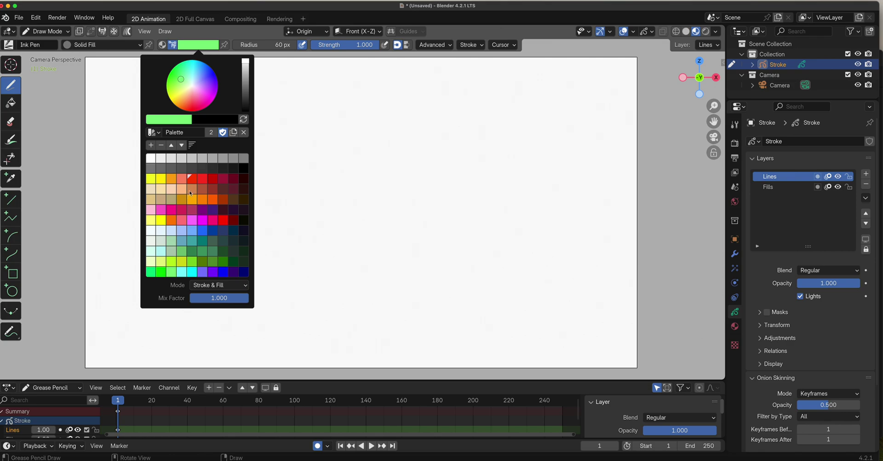
pyautogui.click(193, 179)
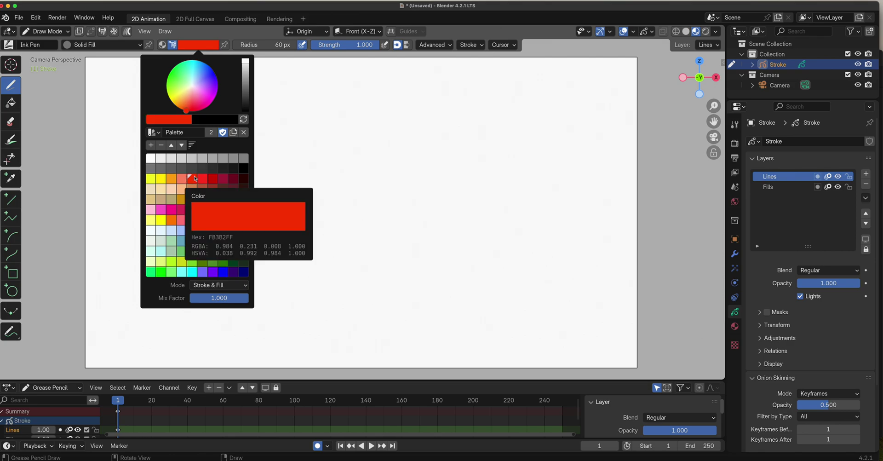
# Step: Paint a red filled square, then write LINES LAYER over it in black Solid Stroke (Material colour)
pyautogui.moveTo(275, 141)
pyautogui.mouseDown()
pyautogui.moveTo(275, 223)
pyautogui.moveTo(359, 226)
pyautogui.moveTo(365, 137)
pyautogui.moveTo(273, 136)
pyautogui.mouseUp()
pyautogui.click(140, 44)
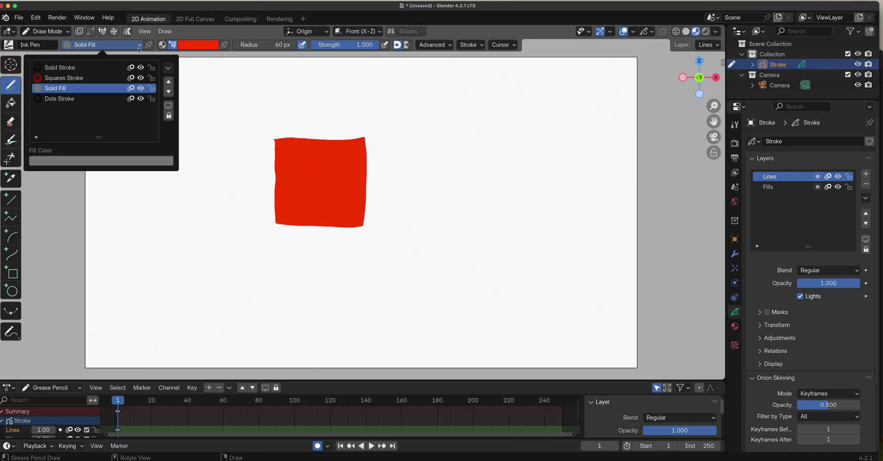
pyautogui.click(95, 68)
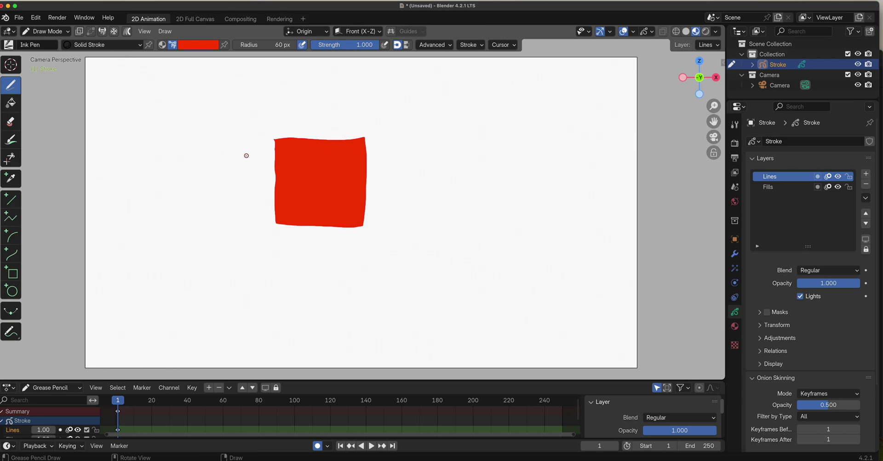
pyautogui.click(162, 44)
pyautogui.moveTo(293, 157)
pyautogui.mouseDown()
pyautogui.moveTo(318, 166)
pyautogui.moveTo(320, 156)
pyautogui.moveTo(328, 167)
pyautogui.moveTo(320, 158)
pyautogui.moveTo(333, 158)
pyautogui.moveTo(295, 201)
pyautogui.moveTo(316, 190)
pyautogui.moveTo(351, 201)
pyautogui.mouseUp()
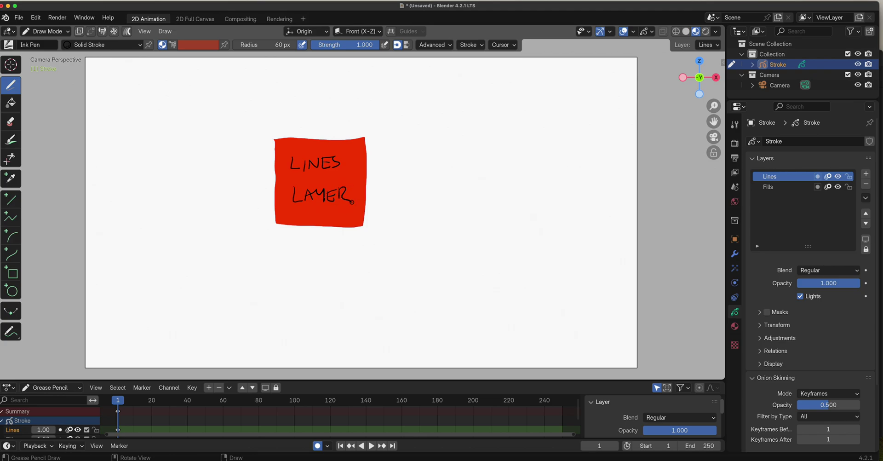
# Step: Lock the Lines layer, make Fills active, and use Solid Fill with vertex colour
pyautogui.click(848, 176)
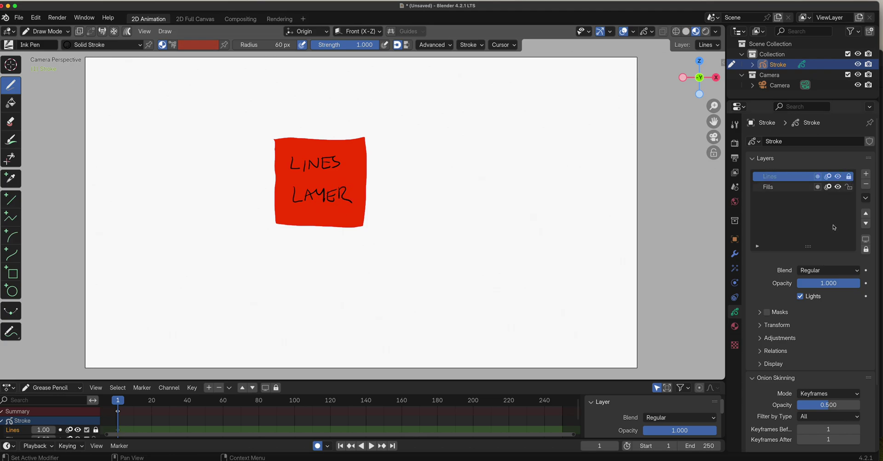
pyautogui.click(799, 189)
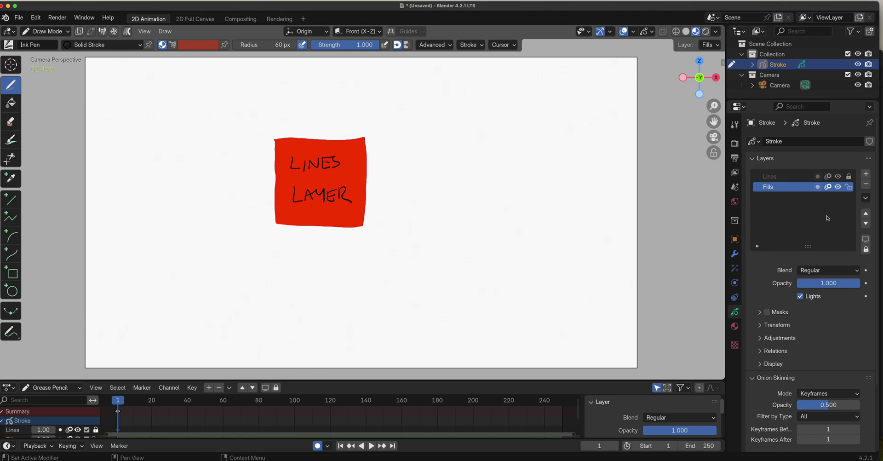
pyautogui.click(140, 45)
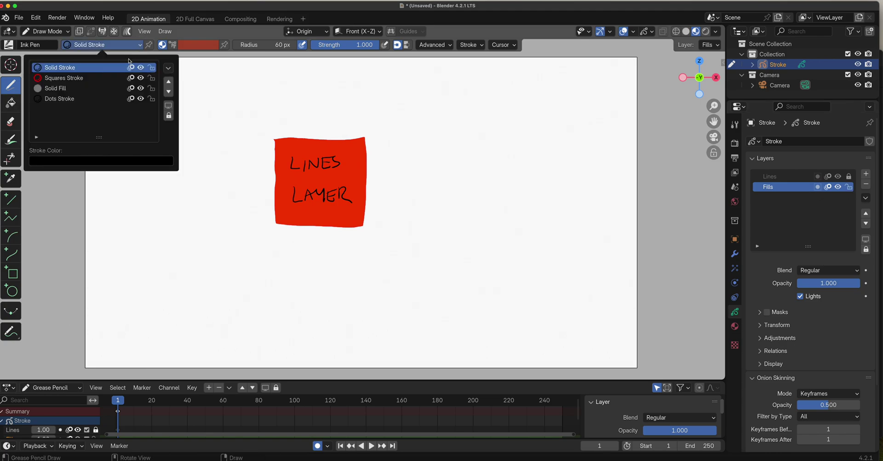
pyautogui.click(83, 88)
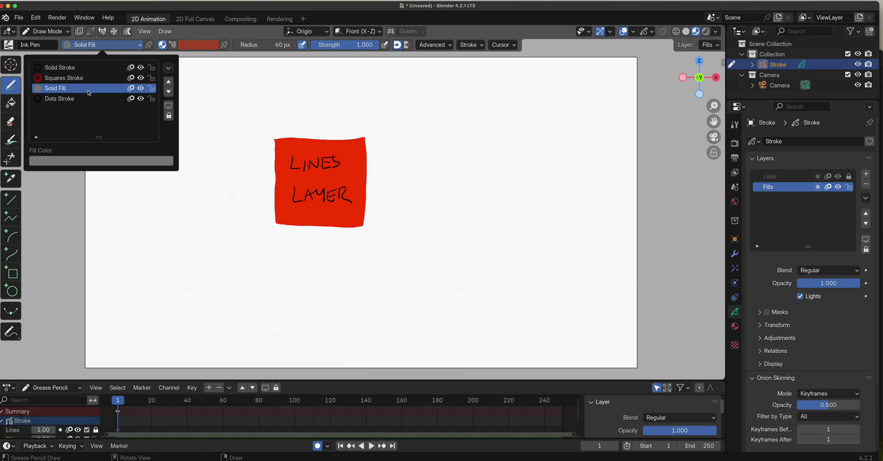
pyautogui.click(172, 45)
# Step: Paint a green square overlapping the red one and hide the Lines layer
pyautogui.click(198, 44)
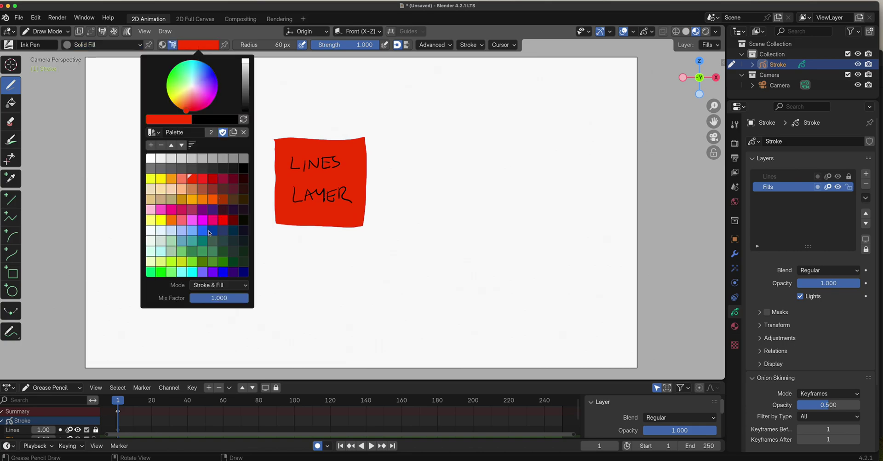
pyautogui.click(192, 250)
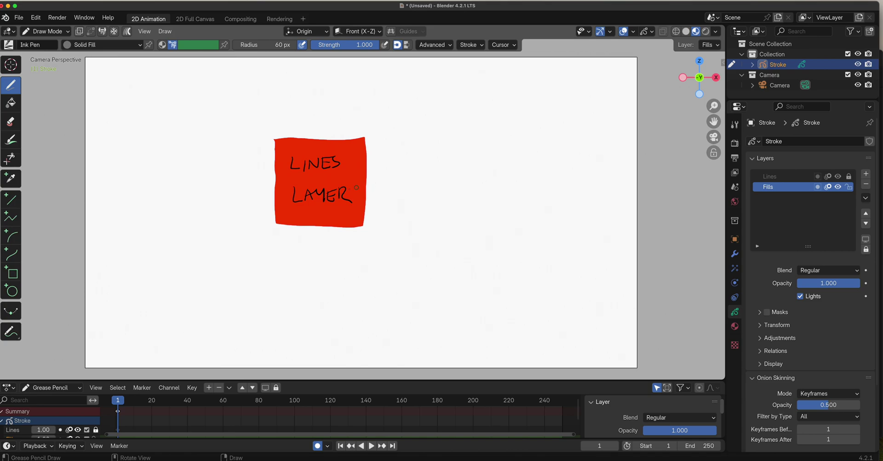
pyautogui.moveTo(338, 246)
pyautogui.mouseDown()
pyautogui.moveTo(341, 178)
pyautogui.moveTo(401, 171)
pyautogui.moveTo(406, 223)
pyautogui.moveTo(386, 240)
pyautogui.moveTo(335, 244)
pyautogui.mouseUp()
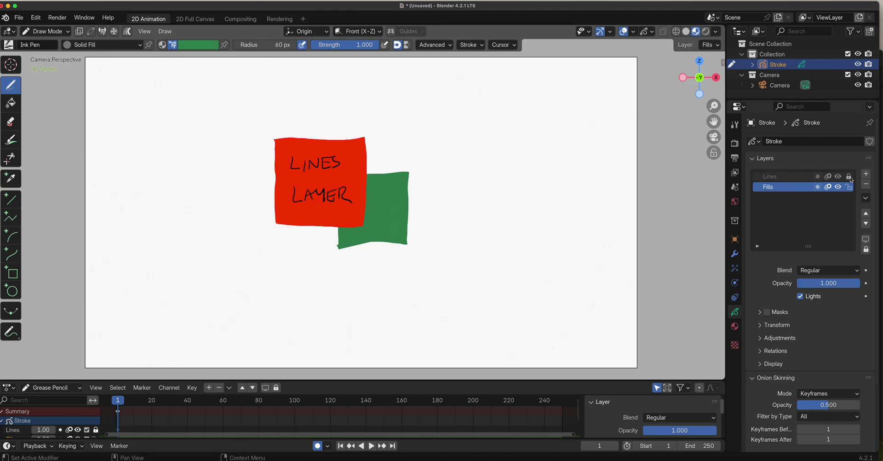
pyautogui.click(837, 176)
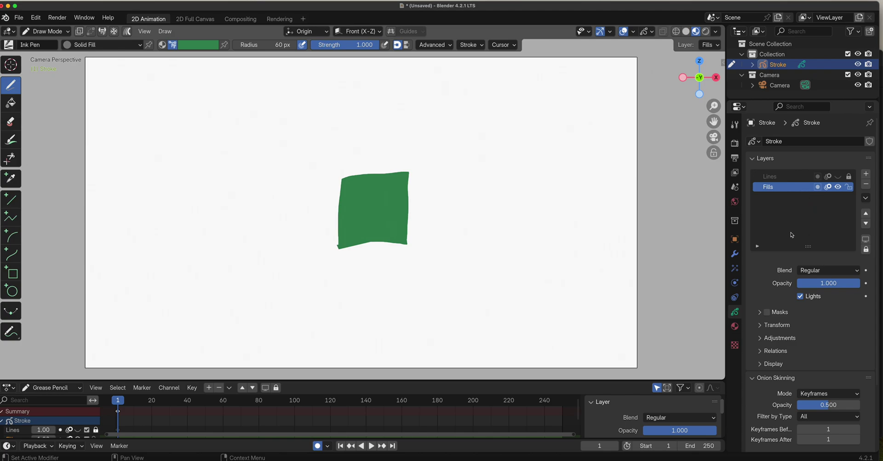
# Step: Write FILLS on the green square in black Solid Stroke, then unhide the Lines layer
pyautogui.click(135, 45)
pyautogui.click(107, 69)
pyautogui.click(162, 45)
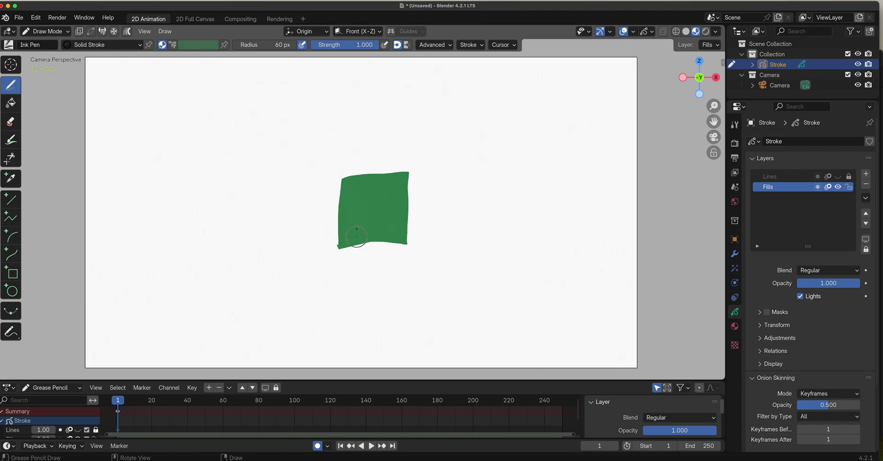
pyautogui.moveTo(357, 229)
pyautogui.mouseDown()
pyautogui.moveTo(356, 239)
pyautogui.moveTo(363, 233)
pyautogui.mouseUp()
pyautogui.moveTo(357, 228)
pyautogui.mouseDown()
pyautogui.moveTo(369, 227)
pyautogui.moveTo(366, 238)
pyautogui.mouseUp()
pyautogui.moveTo(369, 227); pyautogui.dragTo(386, 235)
pyautogui.click(838, 176)
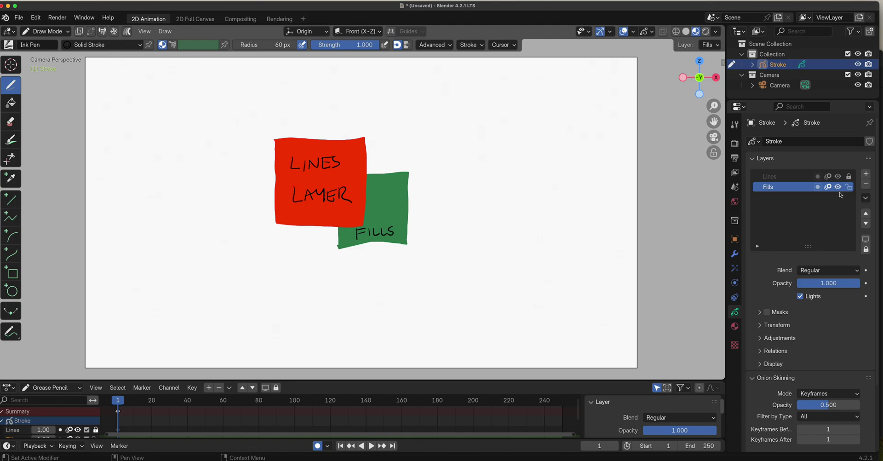
# Step: Add a new layer named Mid above Fills, lock Fills, and make Mid active
pyautogui.click(866, 173)
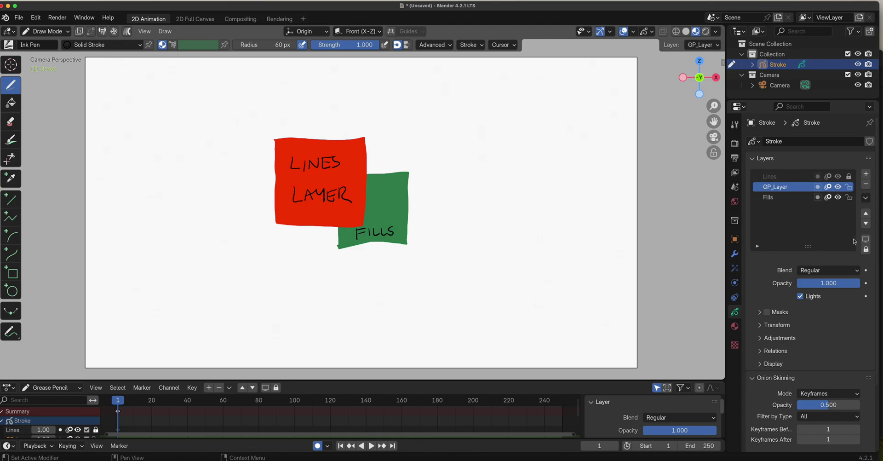
pyautogui.doubleClick(787, 187)
pyautogui.write('Mid')
pyautogui.press('Return')
pyautogui.click(795, 201)
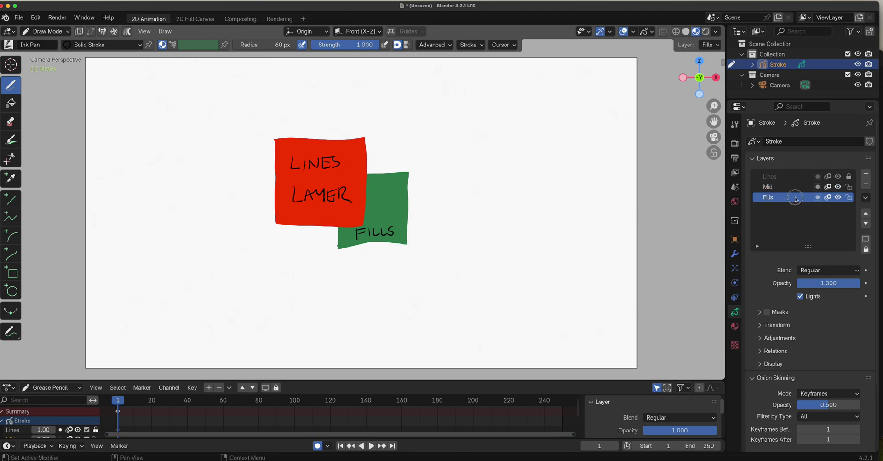
pyautogui.click(849, 198)
pyautogui.click(809, 187)
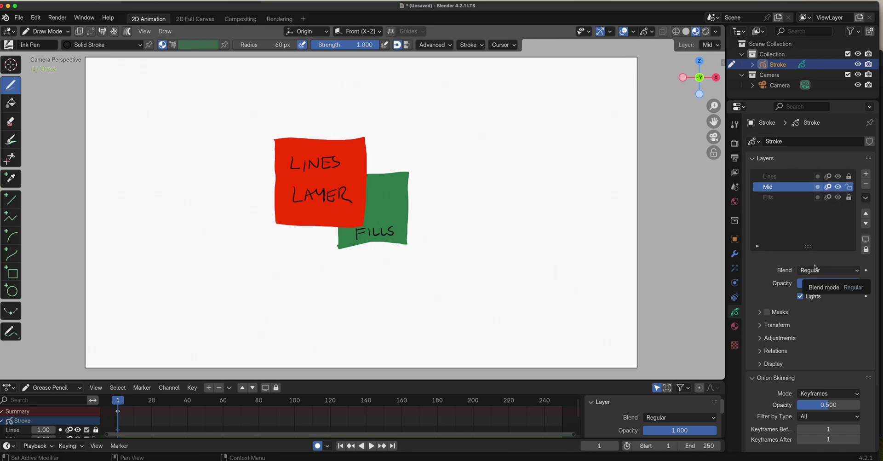
# Step: Paint a yellow Solid Fill square on Mid between the red and green squares
pyautogui.click(137, 45)
pyautogui.click(92, 99)
pyautogui.click(96, 90)
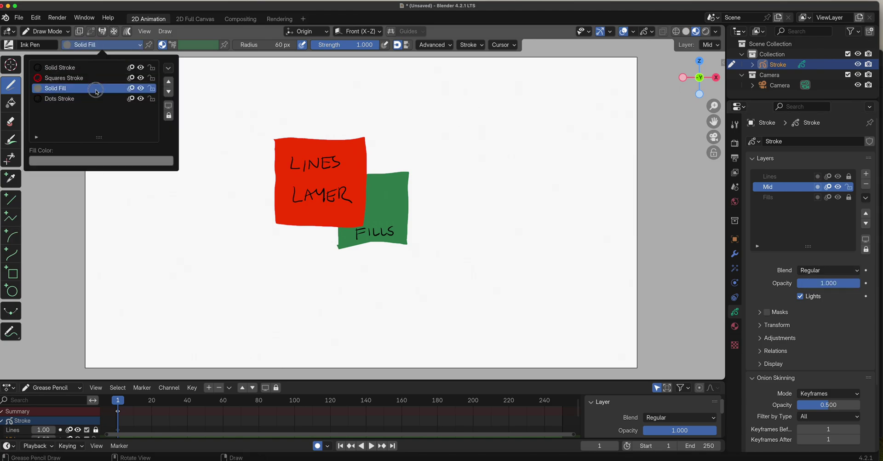
pyautogui.click(193, 46)
pyautogui.click(166, 179)
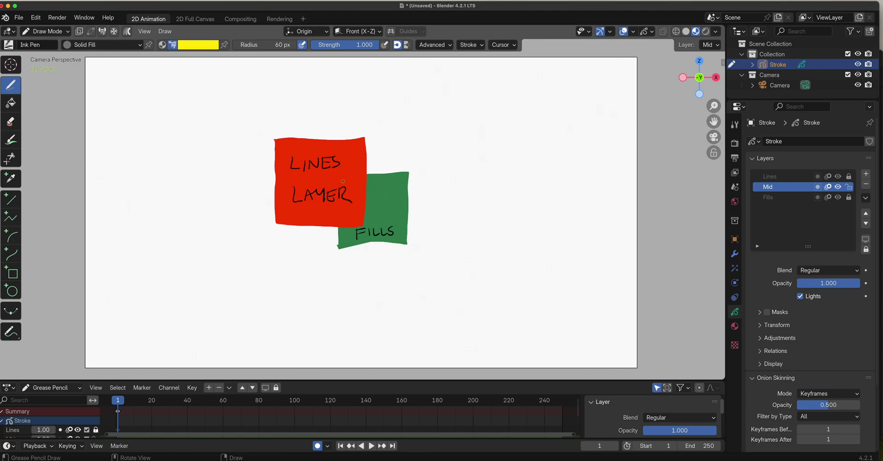
pyautogui.moveTo(375, 177); pyautogui.dragTo(373, 234)
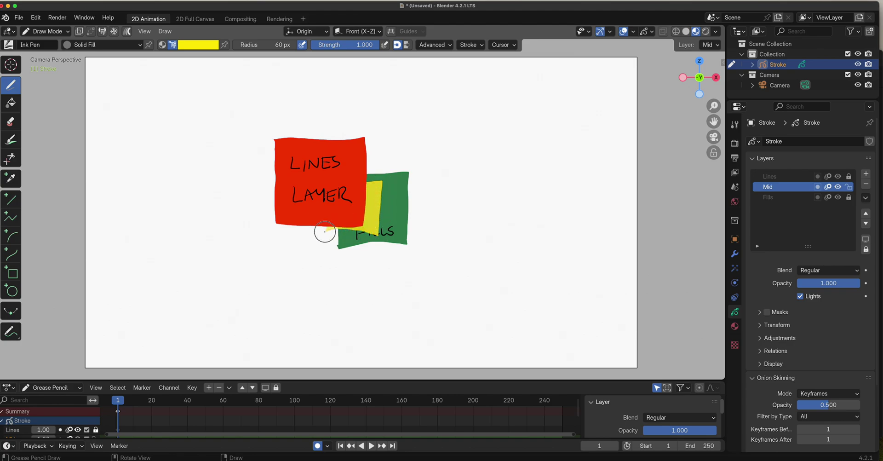
pyautogui.moveTo(325, 232); pyautogui.dragTo(331, 179)
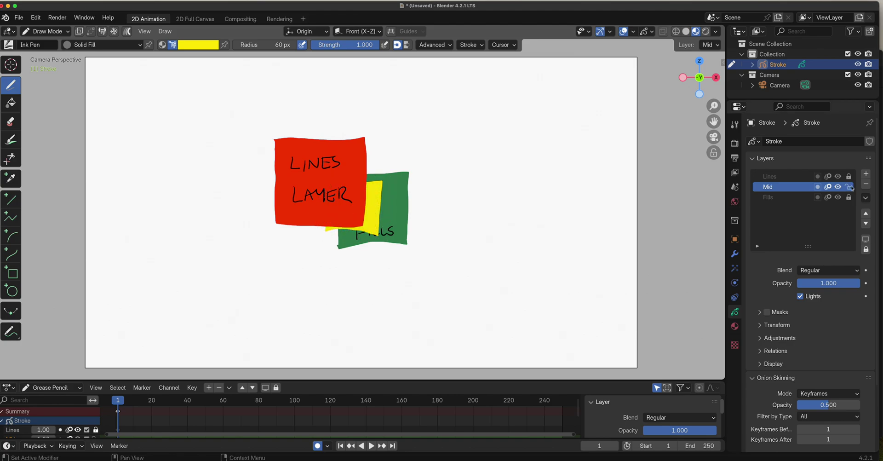
# Step: Unlock Fills, lock Mid, and make Fills the active layer
pyautogui.click(849, 197)
pyautogui.click(849, 187)
pyautogui.click(849, 197)
pyautogui.click(813, 198)
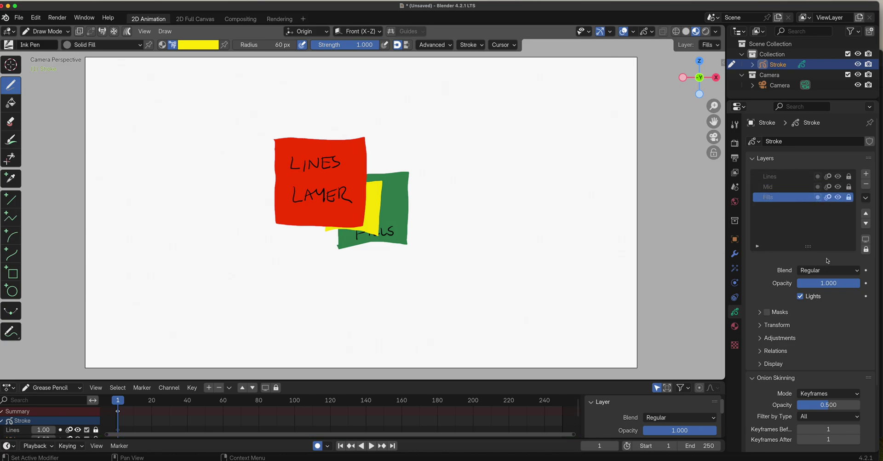
pyautogui.click(866, 214)
pyautogui.click(865, 214)
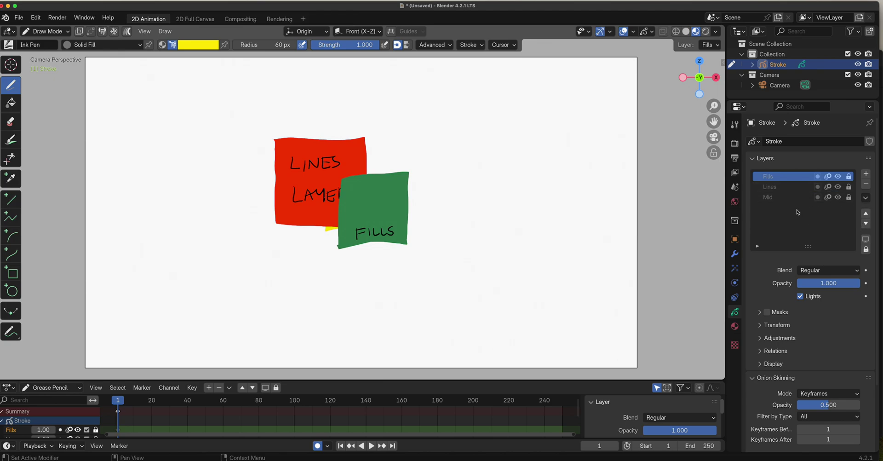
pyautogui.click(792, 196)
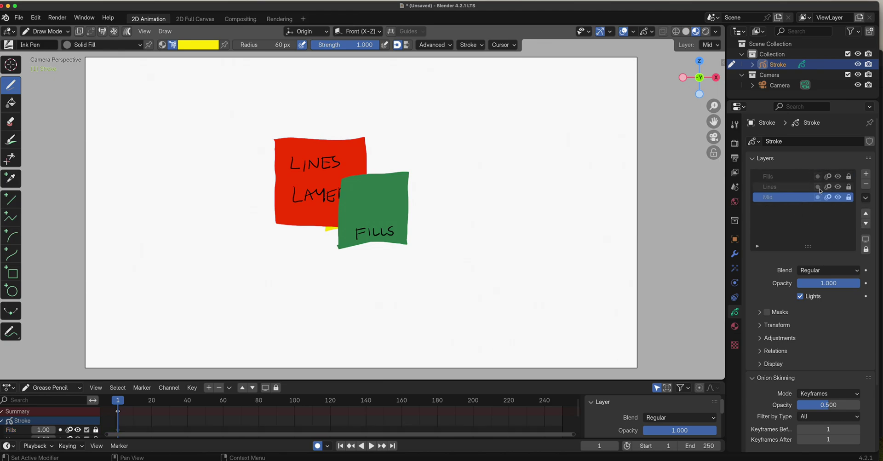
pyautogui.click(866, 214)
pyautogui.click(866, 214)
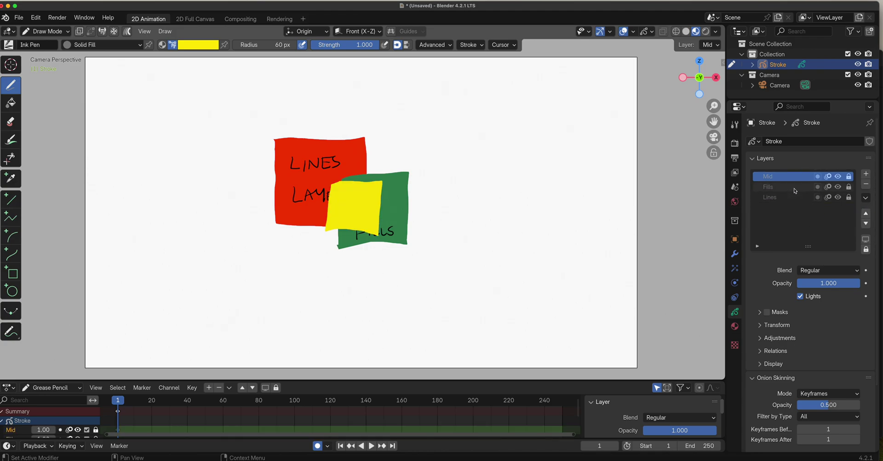
pyautogui.click(799, 188)
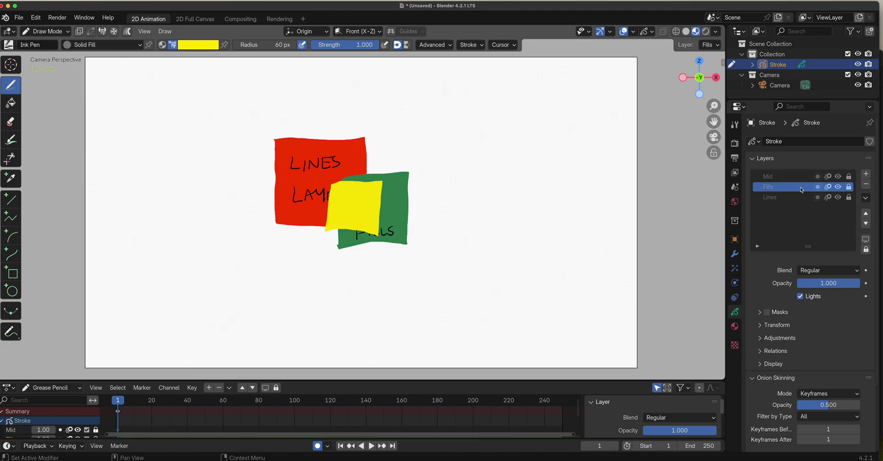
pyautogui.click(865, 214)
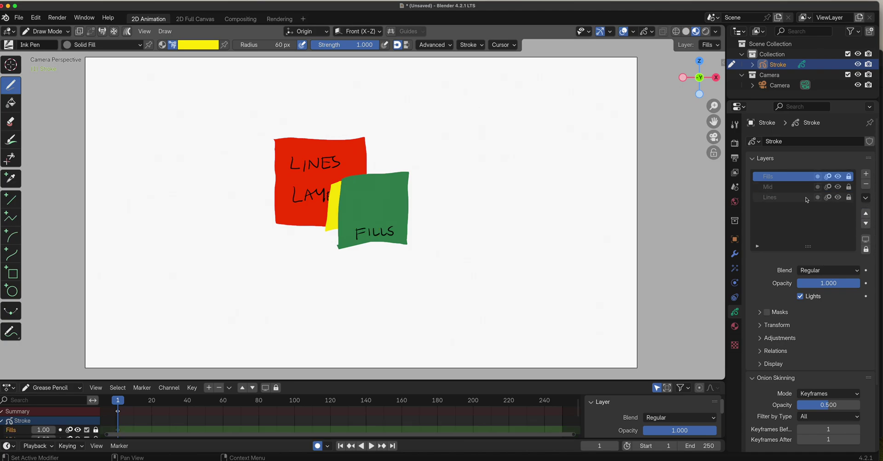
pyautogui.click(808, 195)
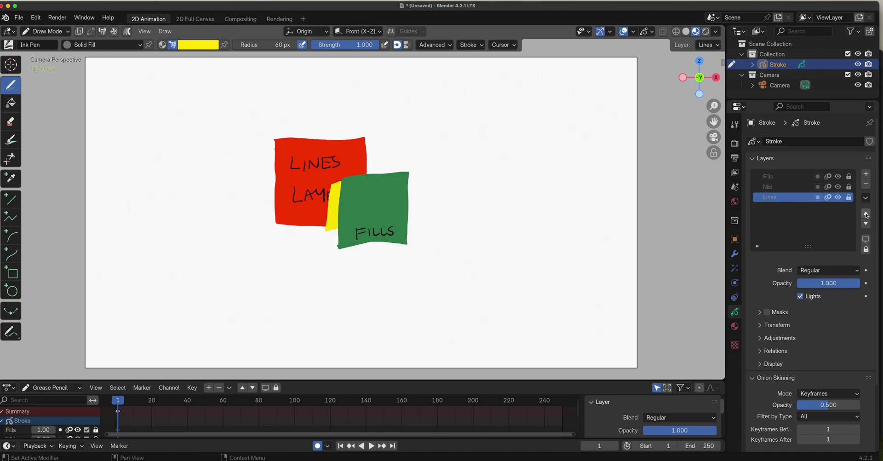
pyautogui.click(865, 214)
pyautogui.click(865, 213)
pyautogui.click(804, 188)
pyautogui.click(865, 213)
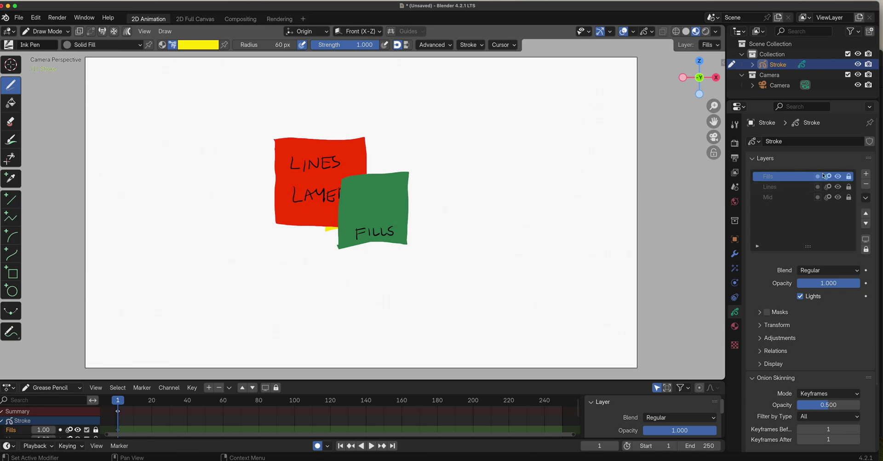
pyautogui.click(865, 223)
pyautogui.click(865, 224)
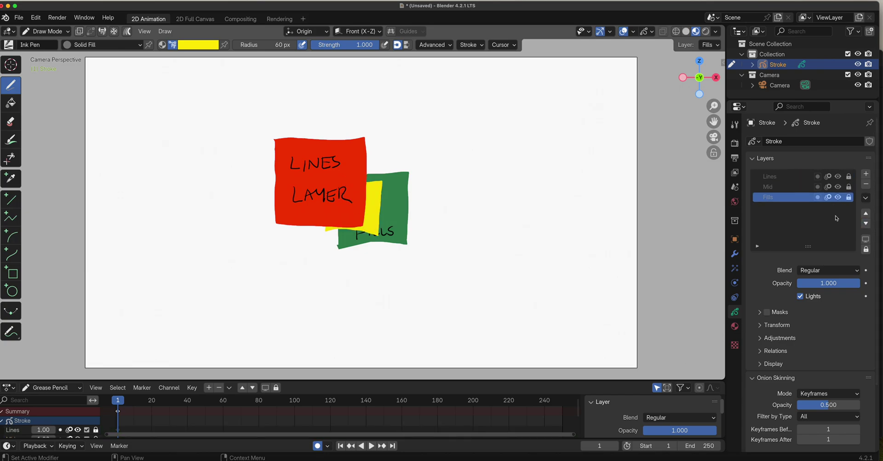
pyautogui.click(838, 176)
pyautogui.click(837, 186)
pyautogui.click(837, 197)
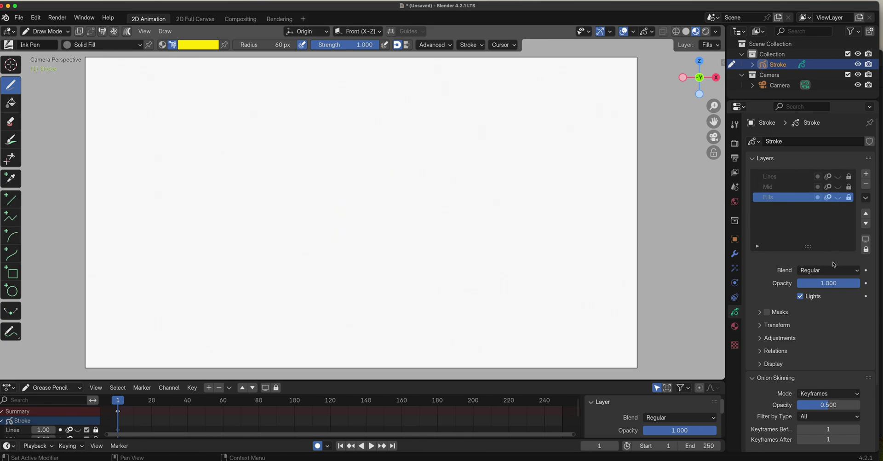
pyautogui.click(837, 197)
pyautogui.click(837, 186)
pyautogui.click(838, 176)
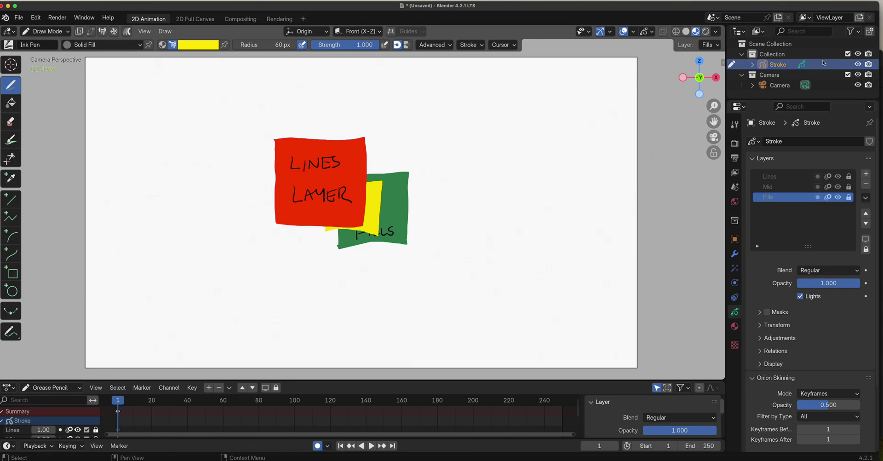
pyautogui.click(858, 64)
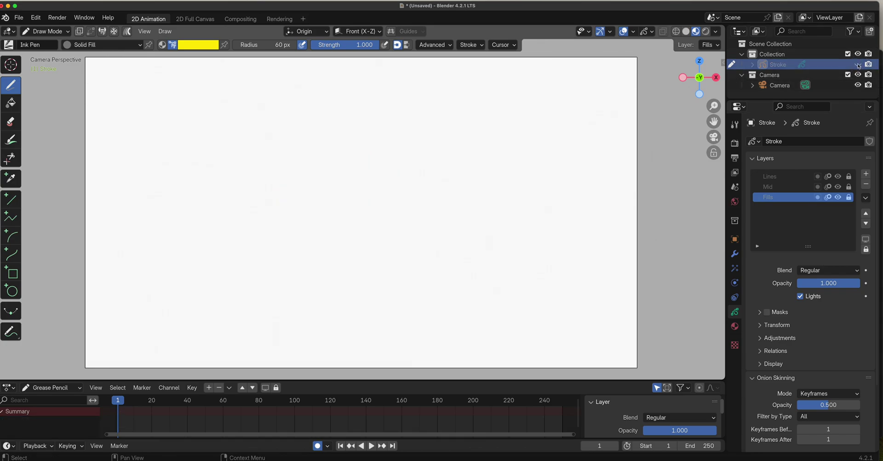
pyautogui.click(858, 64)
pyautogui.click(858, 65)
pyautogui.click(858, 64)
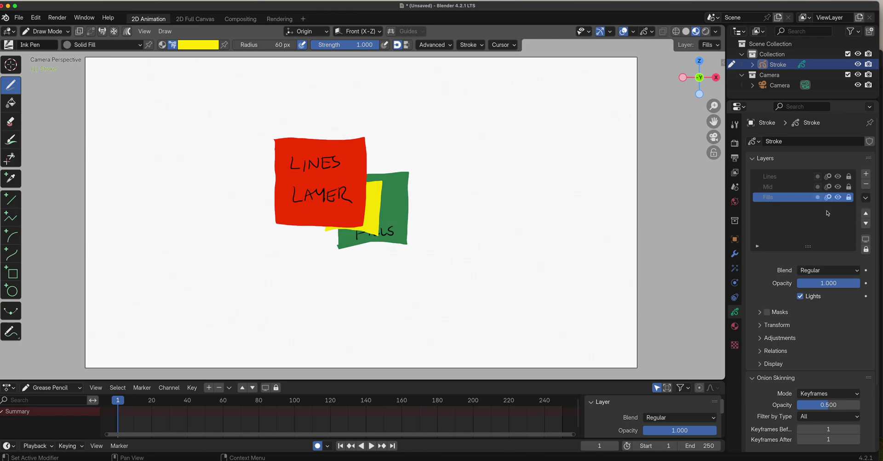
# Step: Start a new 2D Animation file, discarding the unsaved drawing
pyautogui.click(19, 17)
pyautogui.moveTo(40, 29)
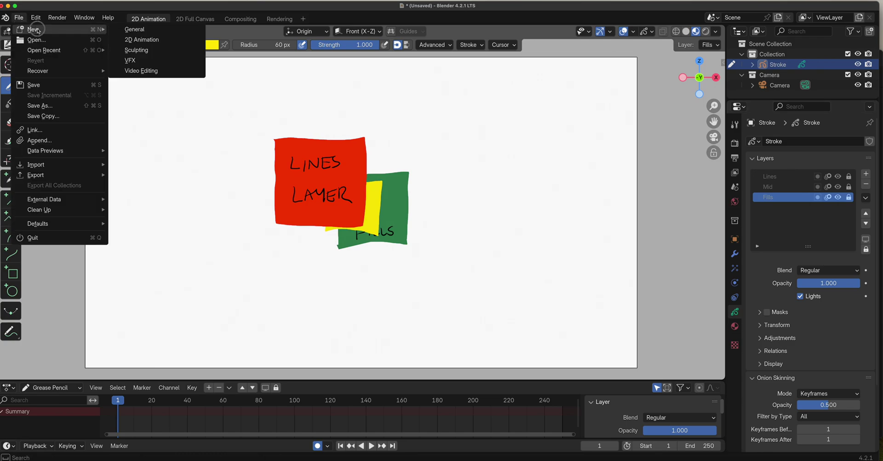
pyautogui.click(154, 40)
pyautogui.click(403, 255)
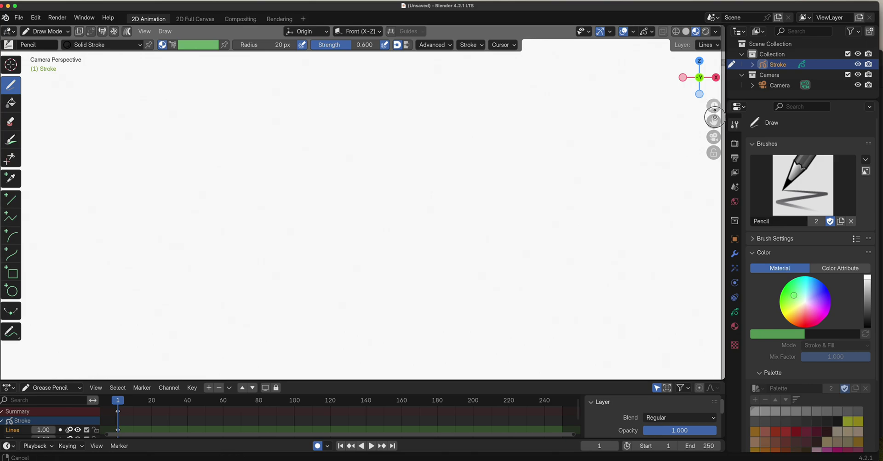
# Step: Show the new drawing's Object Data layers and select the Ink Pen brush
pyautogui.click(735, 313)
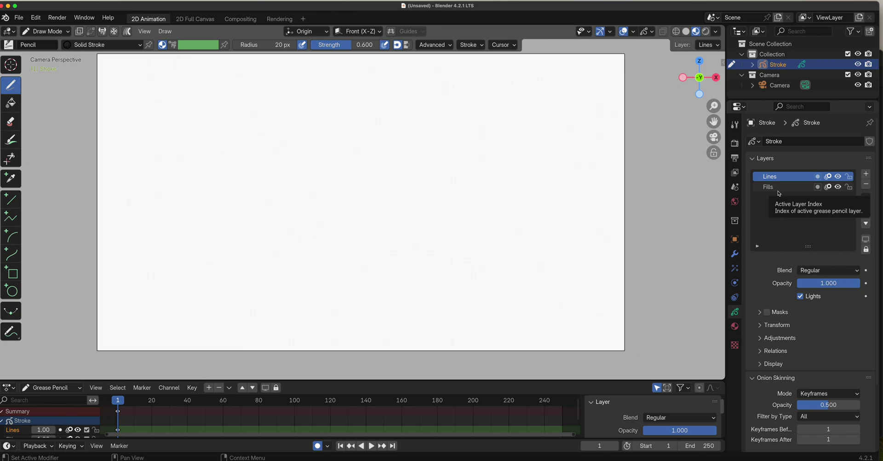
pyautogui.click(32, 45)
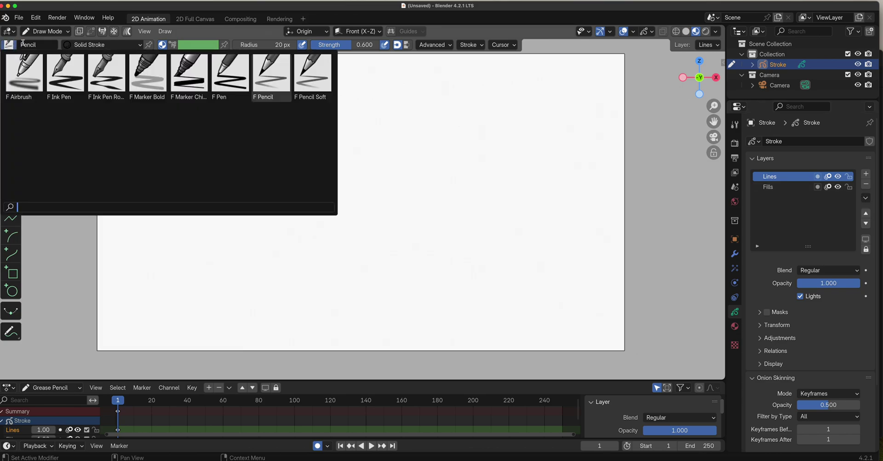
pyautogui.click(67, 76)
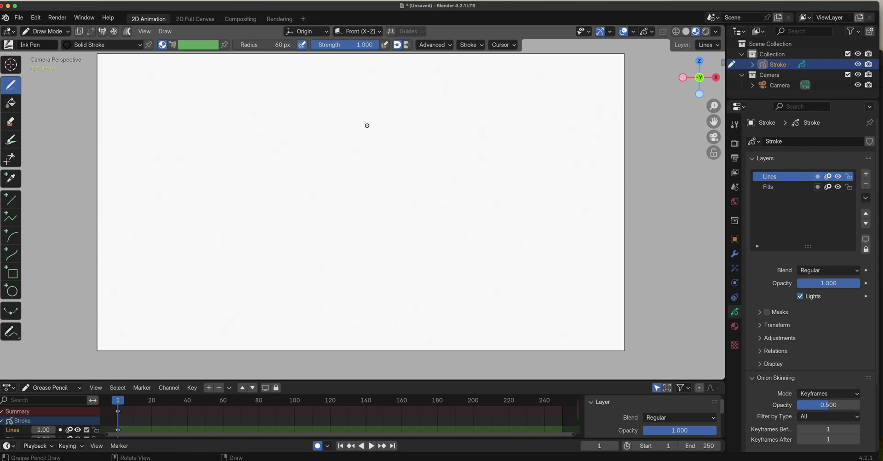
# Step: Enable Stabilize Stroke and draw a circle in the middle of the canvas
pyautogui.click(470, 45)
pyautogui.click(412, 271)
pyautogui.moveTo(349, 144)
pyautogui.mouseDown()
pyautogui.moveTo(322, 154)
pyautogui.moveTo(312, 197)
pyautogui.moveTo(324, 218)
pyautogui.moveTo(362, 228)
pyautogui.moveTo(390, 212)
pyautogui.moveTo(398, 187)
pyautogui.moveTo(385, 160)
pyautogui.moveTo(338, 145)
pyautogui.mouseUp()
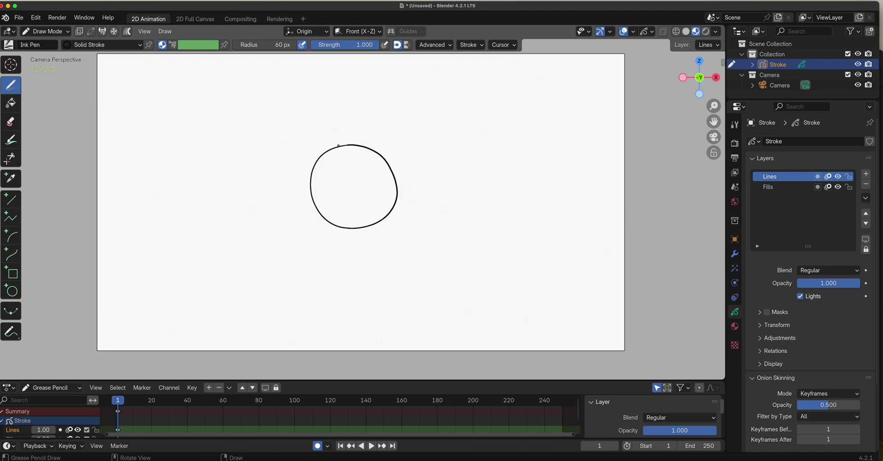
# Step: In Sculpt Mode, thicken the circle's outline with the Thickness brush at 83 px radius
pyautogui.click(46, 30)
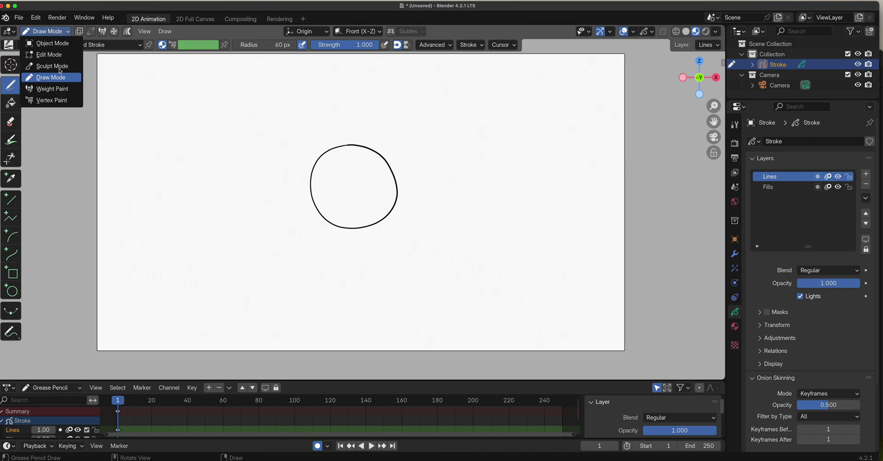
pyautogui.click(43, 65)
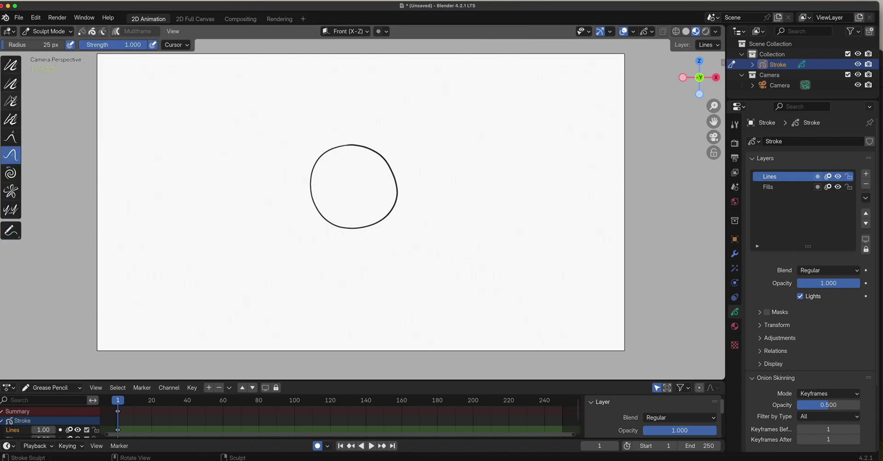
pyautogui.click(12, 99)
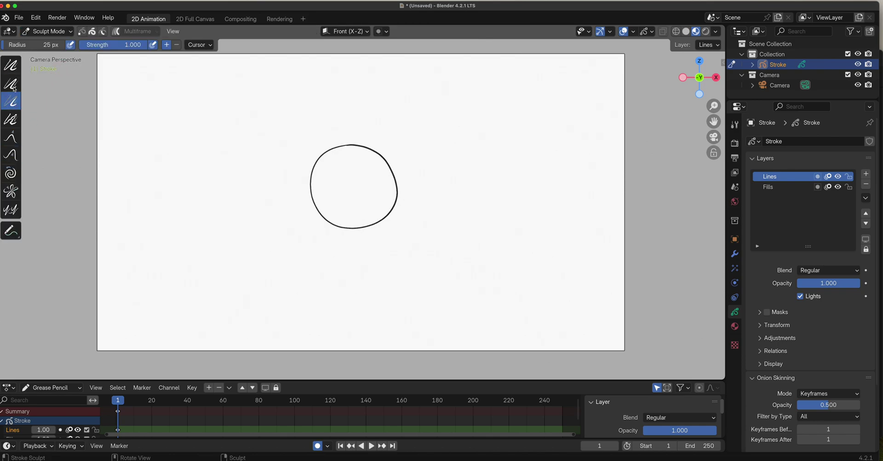
pyautogui.click(13, 85)
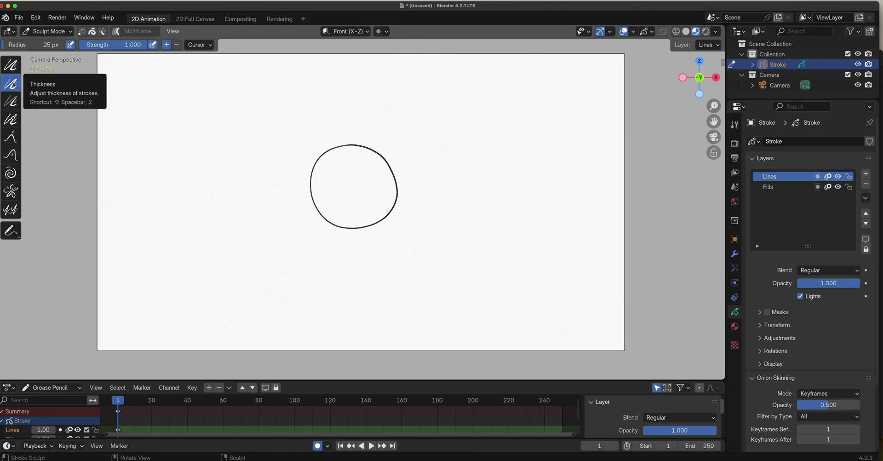
pyautogui.press('f')
pyautogui.click(344, 151)
pyautogui.moveTo(344, 152)
pyautogui.mouseDown()
pyautogui.moveTo(321, 154)
pyautogui.moveTo(311, 191)
pyautogui.moveTo(329, 216)
pyautogui.moveTo(358, 229)
pyautogui.moveTo(383, 217)
pyautogui.moveTo(396, 192)
pyautogui.moveTo(389, 159)
pyautogui.moveTo(364, 145)
pyautogui.moveTo(329, 148)
pyautogui.mouseUp()
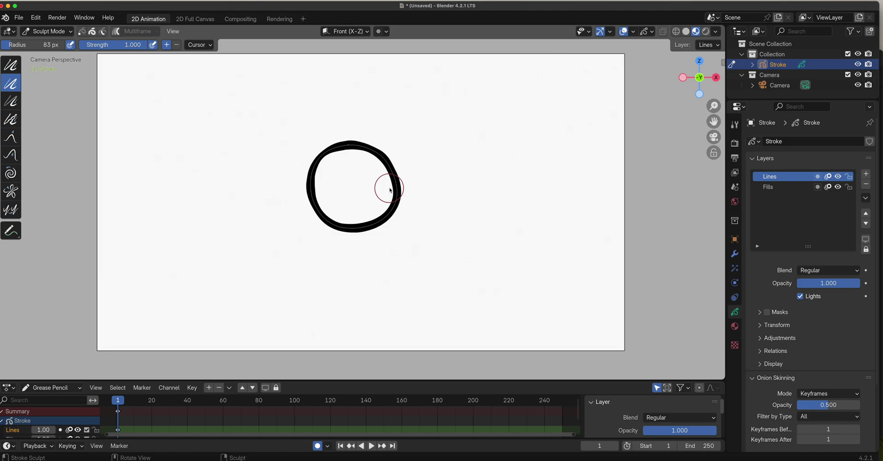
# Step: Back in Draw mode, choose the Fill tool with a custom magenta vertex colour
pyautogui.click(47, 30)
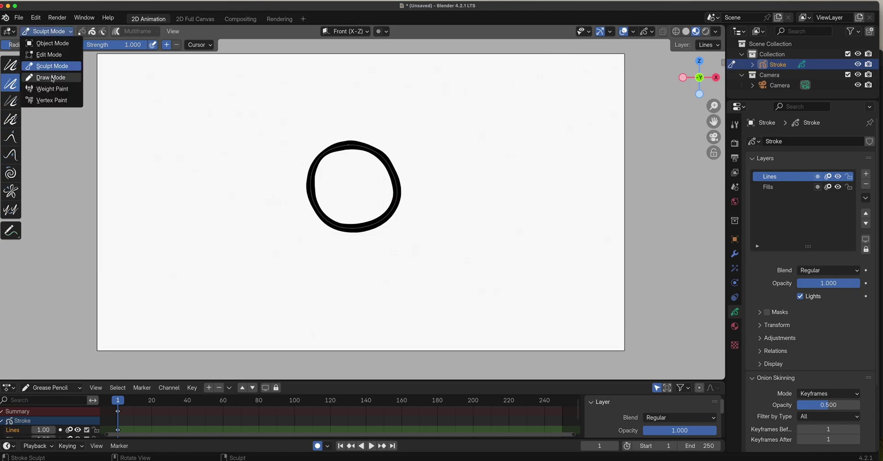
pyautogui.click(52, 78)
pyautogui.click(10, 102)
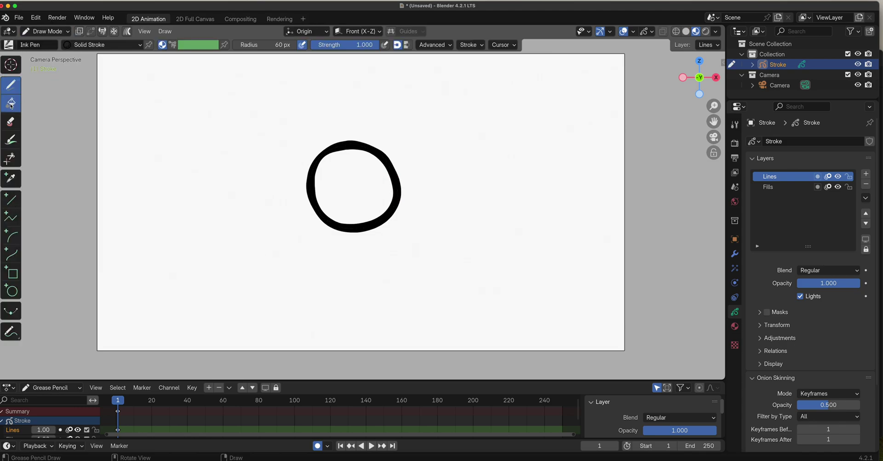
pyautogui.click(173, 45)
pyautogui.click(197, 45)
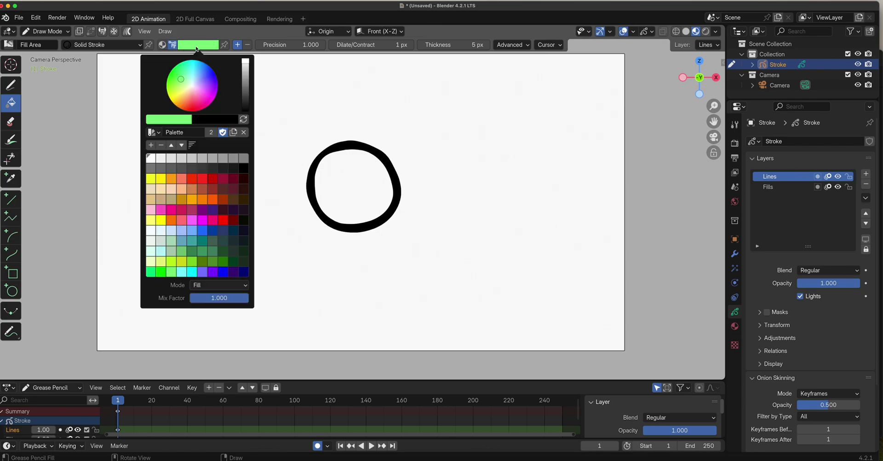
pyautogui.click(172, 210)
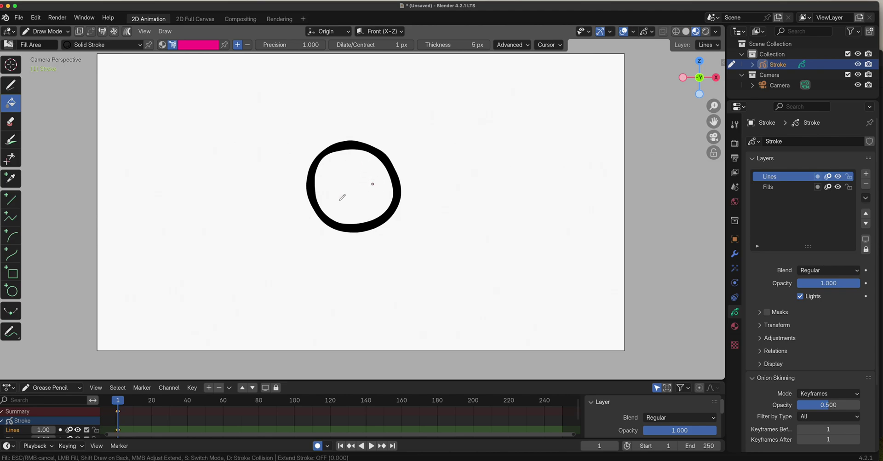
# Step: Fill the circle's interior with magenta using the Solid Fill material
pyautogui.click(140, 44)
pyautogui.click(67, 87)
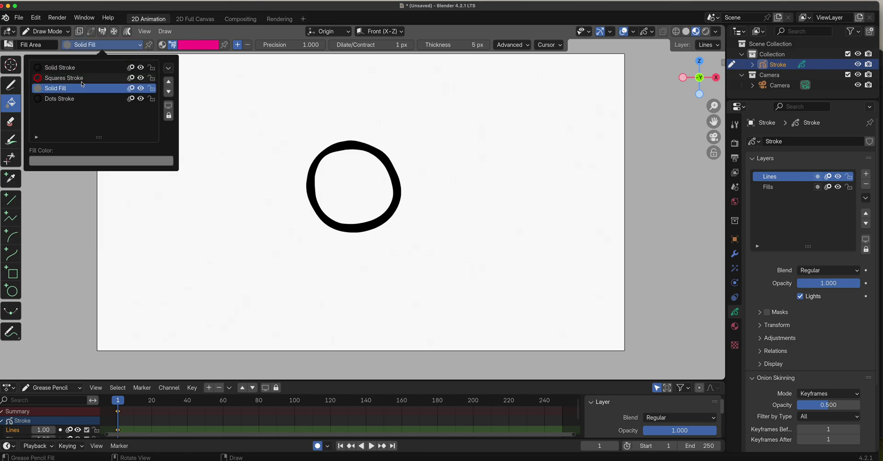
pyautogui.click(369, 184)
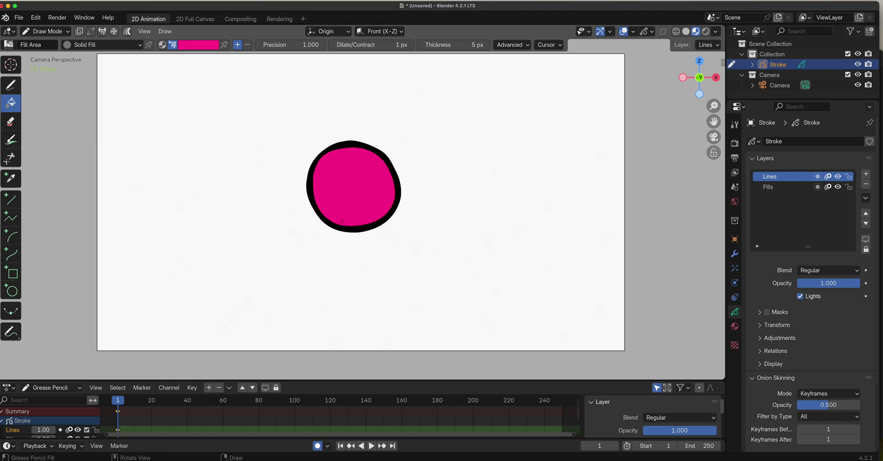
# Step: Undo the magenta fill, fill the circle again, then hide that layer to clear the magenta
pyautogui.hotkey('ctrl', 'z')
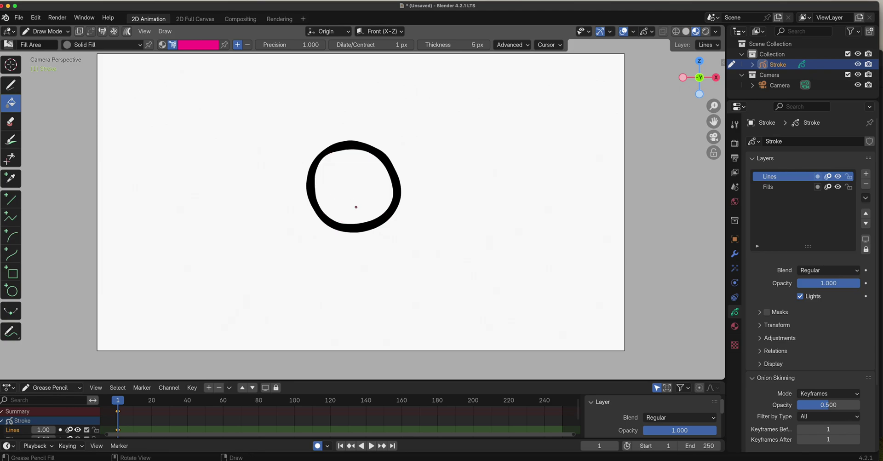
pyautogui.click(79, 32)
pyautogui.click(368, 179)
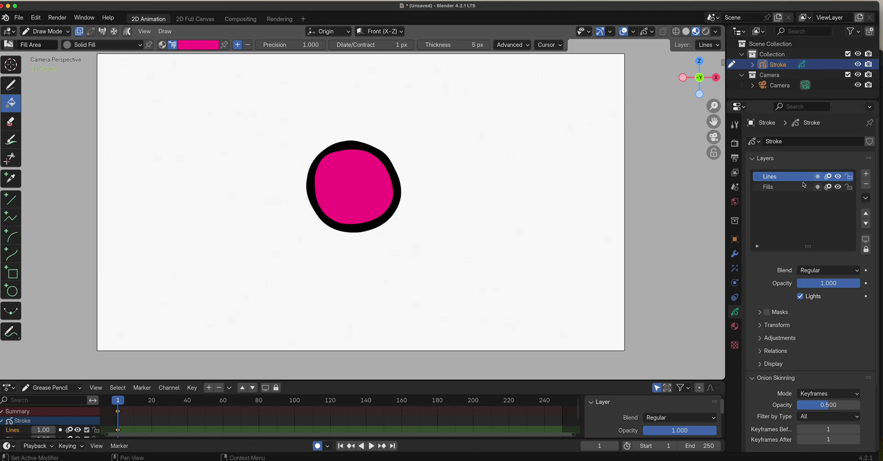
pyautogui.click(836, 181)
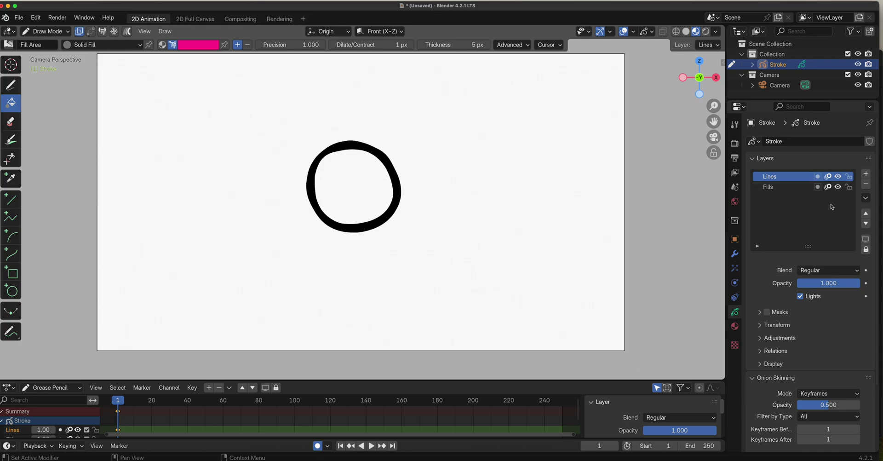
# Step: Make Fills the active layer, lock Lines, and fill the circle's interior with magenta
pyautogui.click(805, 187)
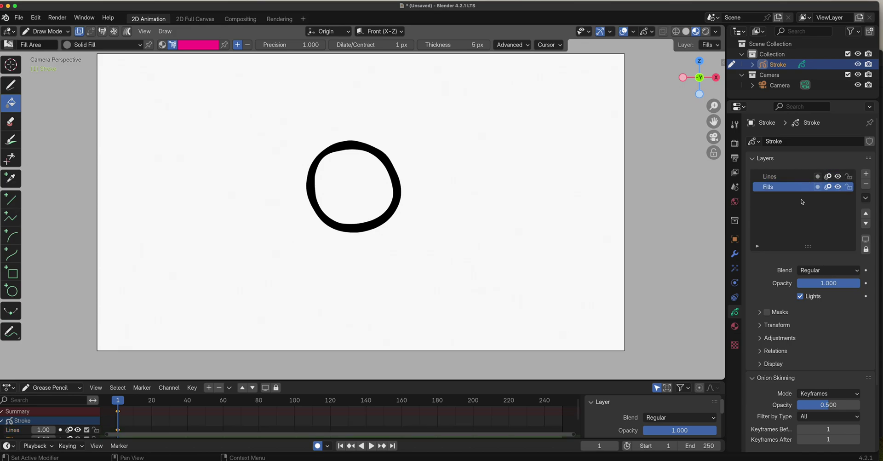
pyautogui.click(849, 176)
pyautogui.click(372, 172)
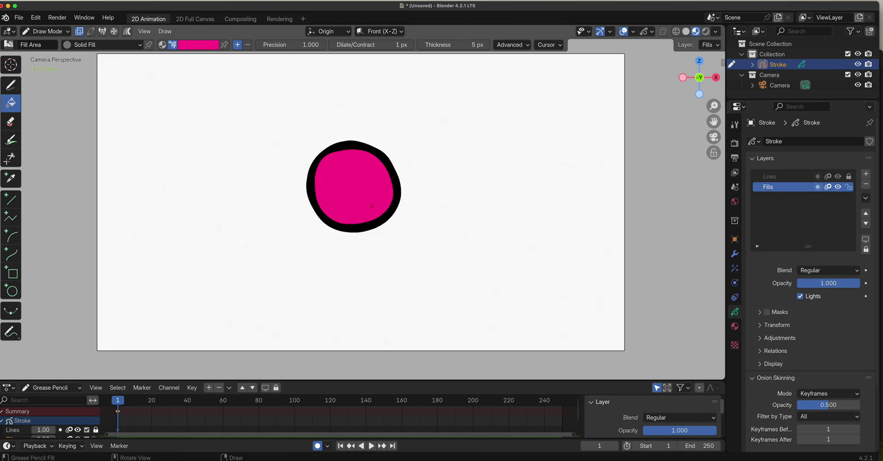
# Step: Toggle the Lines and Fills visibility to check the fill, then switch to the Draw tool
pyautogui.click(837, 176)
pyautogui.click(838, 176)
pyautogui.click(837, 187)
pyautogui.click(837, 187)
pyautogui.click(838, 176)
pyautogui.click(838, 176)
pyautogui.click(19, 88)
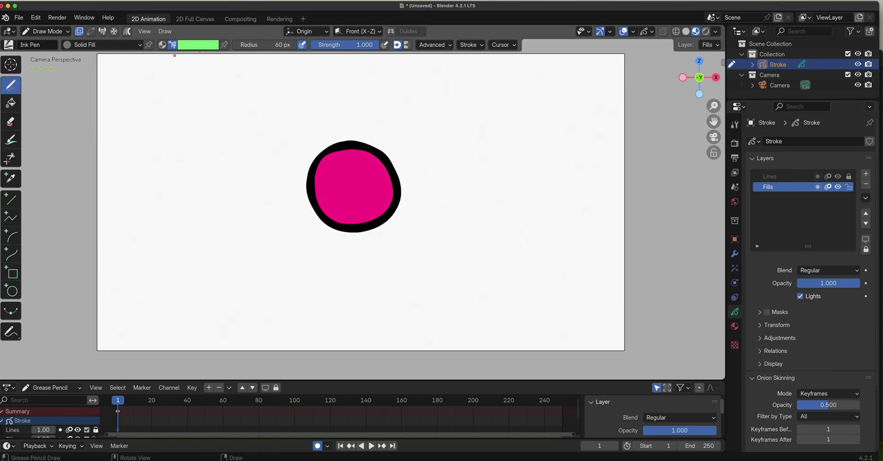
# Step: Choose a pink brush colour from the palette
pyautogui.click(199, 44)
pyautogui.click(204, 45)
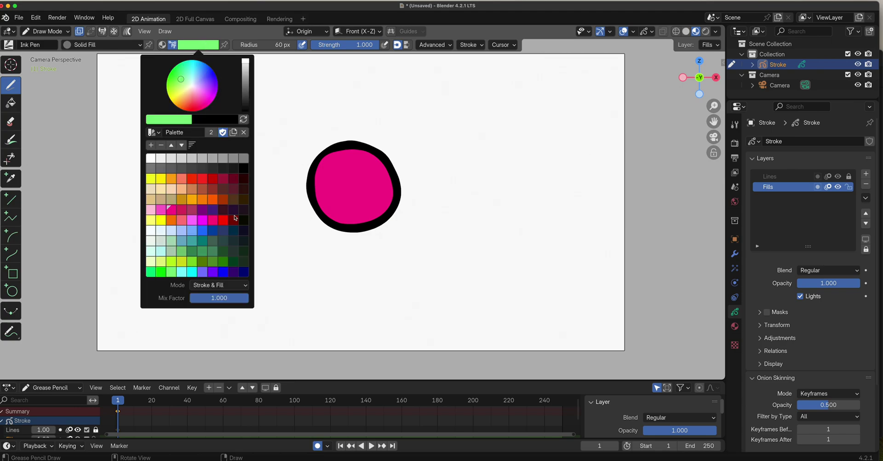
pyautogui.click(160, 211)
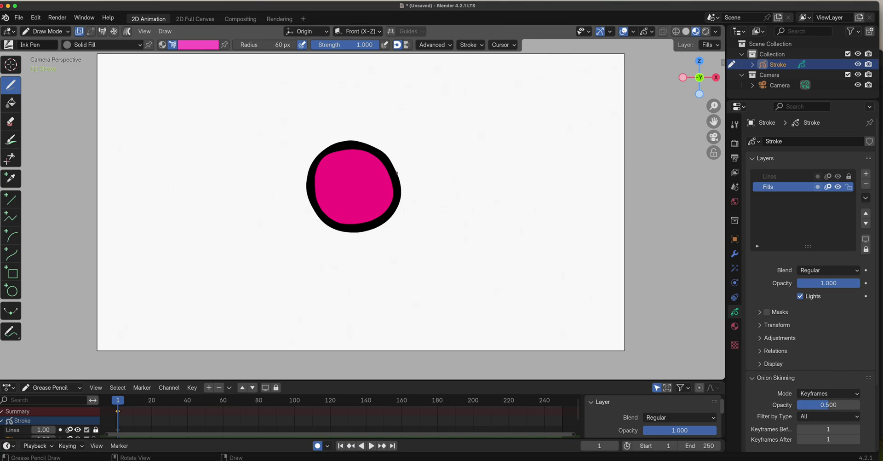
# Step: Paint a light pink highlight stroke along the circle's inner upper-right edge
pyautogui.moveTo(370, 148)
pyautogui.mouseDown()
pyautogui.moveTo(394, 193)
pyautogui.moveTo(389, 213)
pyautogui.moveTo(367, 225)
pyautogui.moveTo(362, 218)
pyautogui.moveTo(381, 184)
pyautogui.moveTo(376, 148)
pyautogui.mouseUp()
pyautogui.click(83, 35)
pyautogui.moveTo(374, 155)
pyautogui.mouseDown()
pyautogui.moveTo(381, 189)
pyautogui.moveTo(368, 211)
pyautogui.moveTo(375, 221)
pyautogui.moveTo(397, 186)
pyautogui.moveTo(371, 152)
pyautogui.mouseUp()
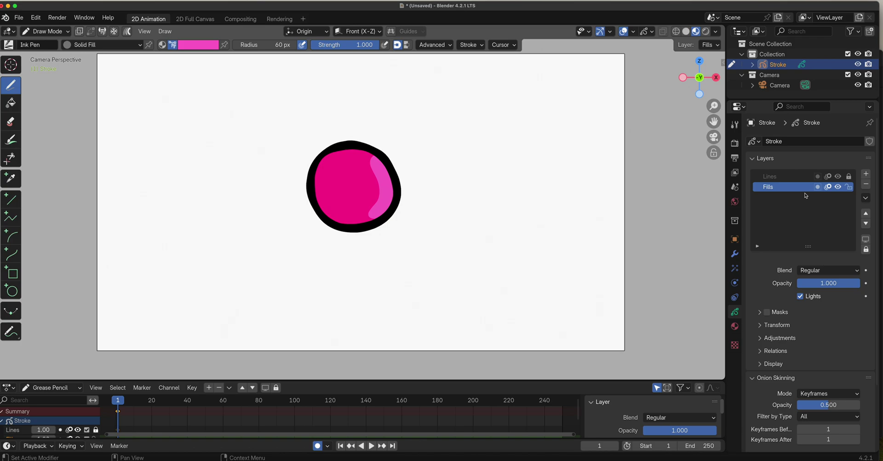
pyautogui.click(865, 173)
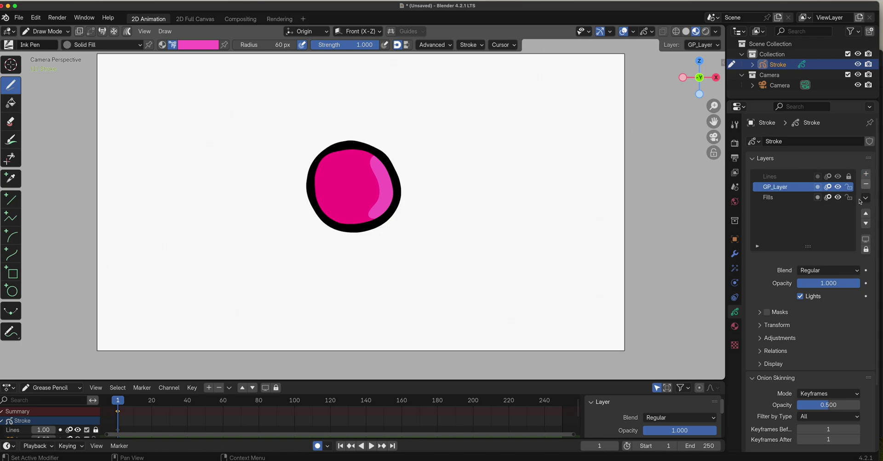
pyautogui.click(866, 173)
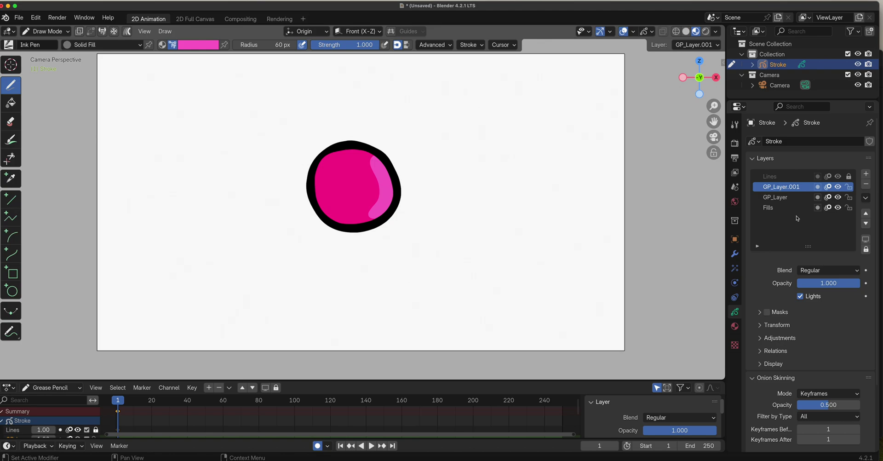
pyautogui.click(865, 184)
pyautogui.click(866, 183)
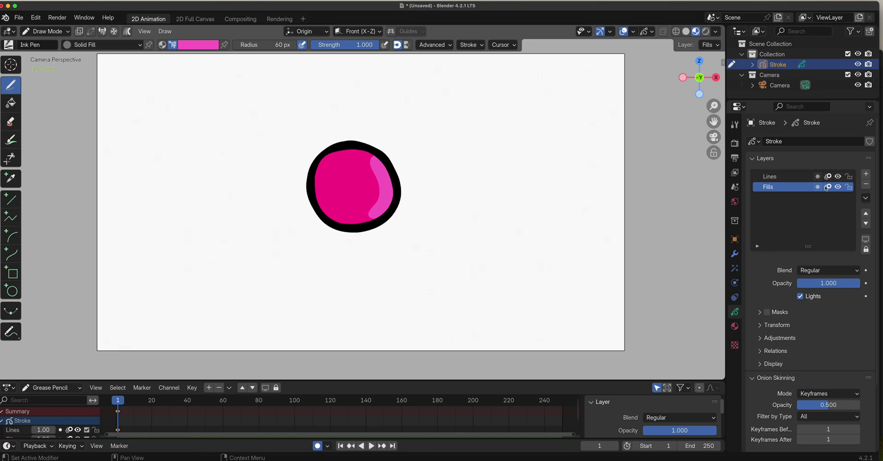
# Step: Make Lines the active layer, then hide and lock the Fills layer
pyautogui.click(804, 178)
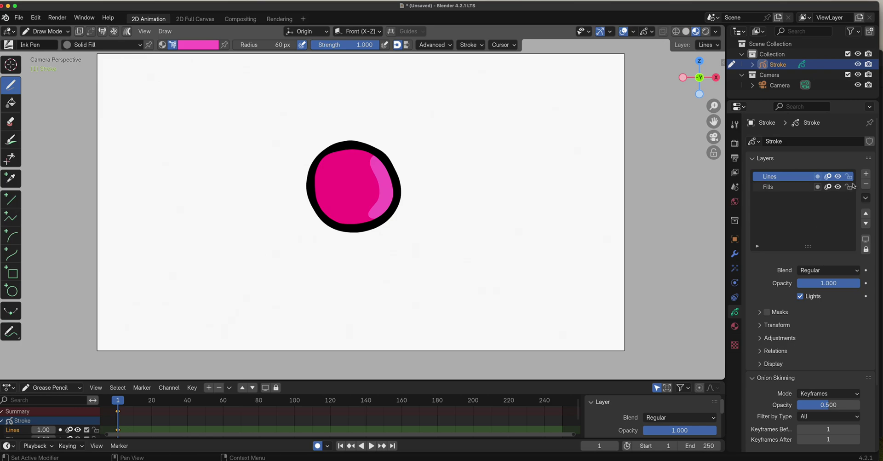
pyautogui.click(837, 187)
pyautogui.click(849, 187)
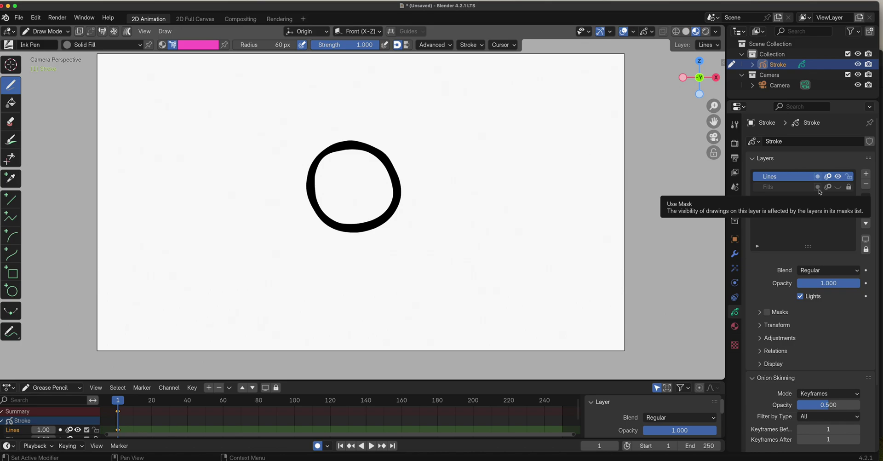
# Step: Play the animation, return to frame 1, and switch the stroke into Edit Mode
pyautogui.press('space')
pyautogui.moveTo(118, 400)
pyautogui.mouseDown()
pyautogui.moveTo(150, 401)
pyautogui.moveTo(118, 400)
pyautogui.mouseUp()
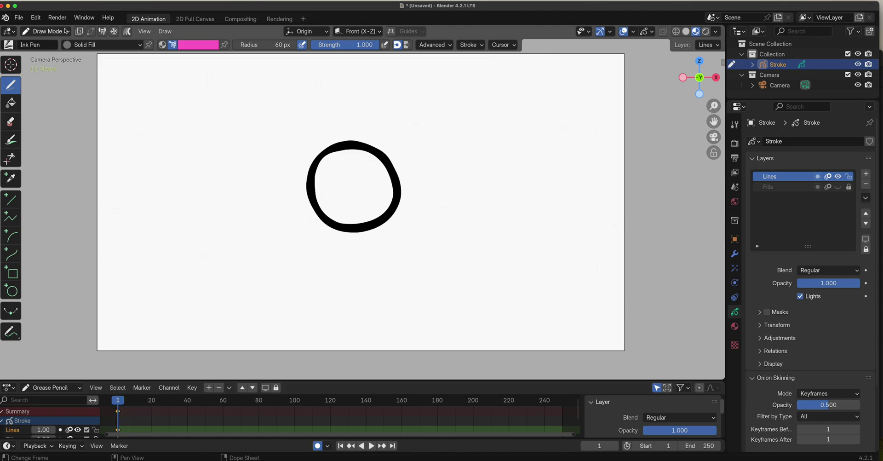
pyautogui.click(46, 31)
pyautogui.click(51, 43)
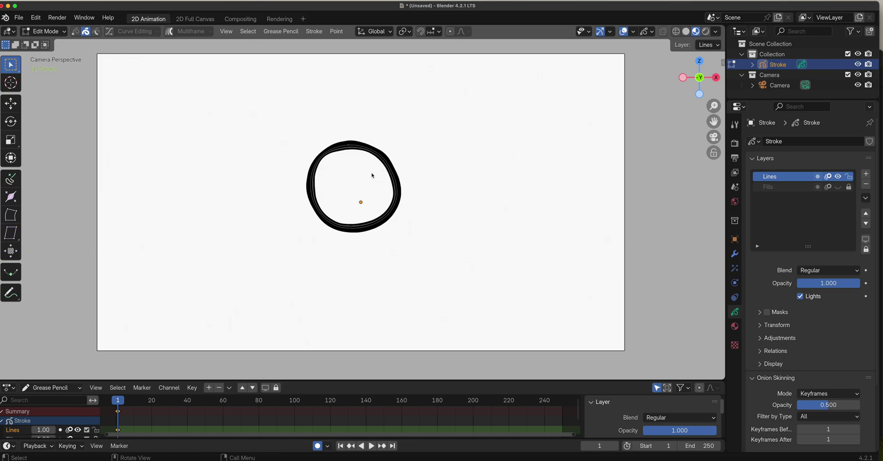
# Step: Set the animation's end frame to 24
pyautogui.click(706, 445)
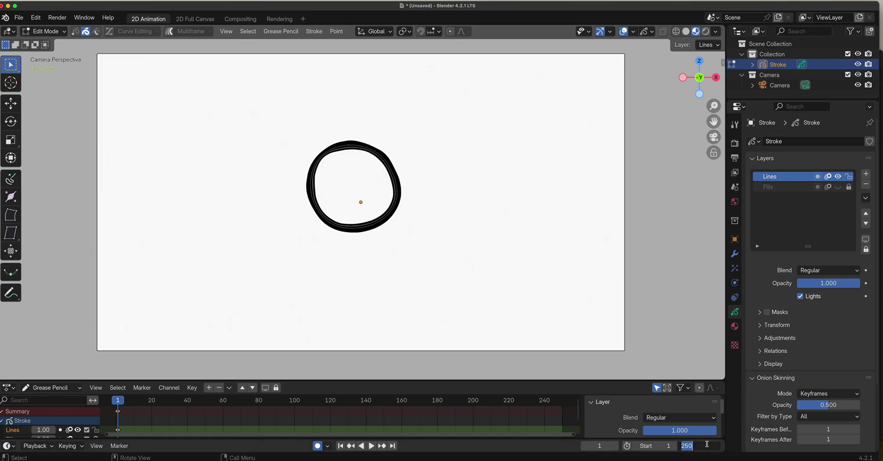
pyautogui.write('24')
pyautogui.press('Return')
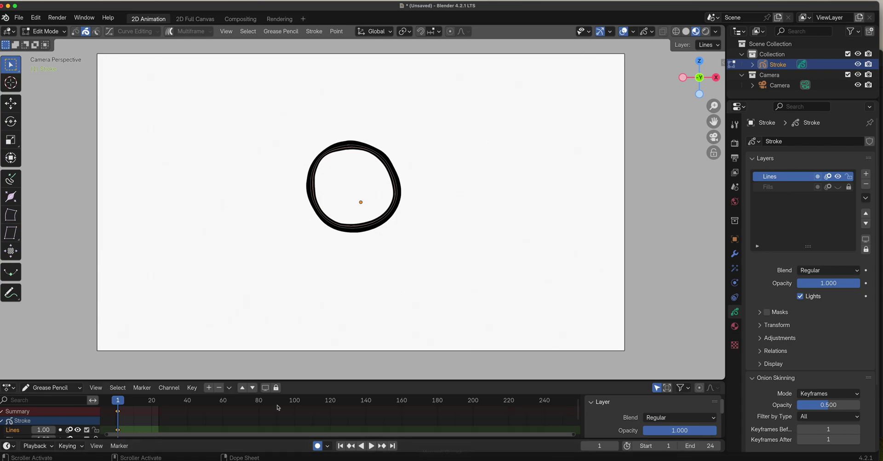
# Step: Make the Dope Sheet taller and frame the full animation range with Home
pyautogui.moveTo(151, 379); pyautogui.dragTo(174, 290)
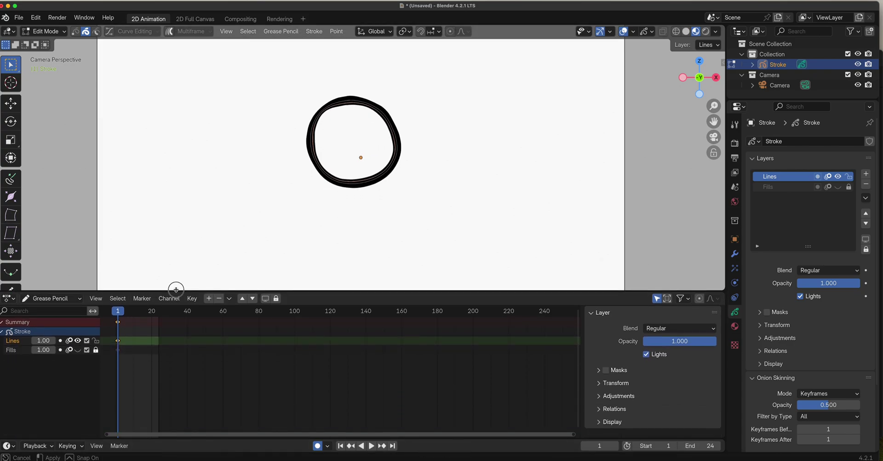
pyautogui.moveTo(144, 341); pyautogui.dragTo(158, 354, button='middle')
pyautogui.press('Home')
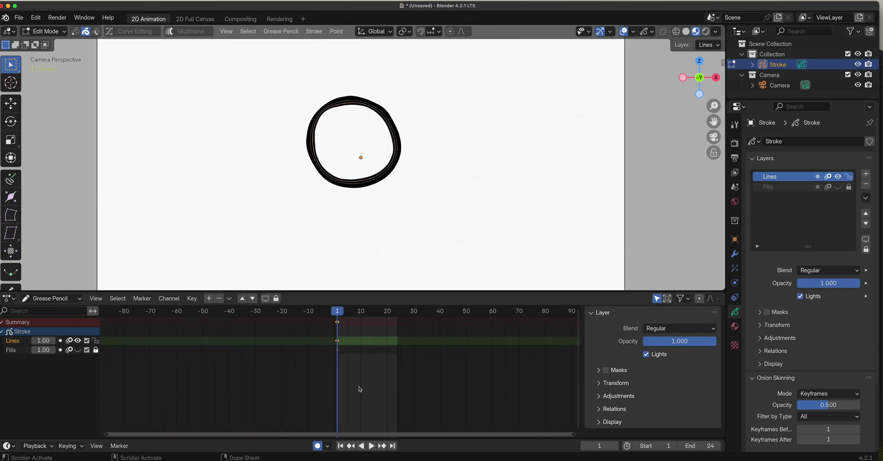
pyautogui.scroll(2, 413, 386)
pyautogui.keyDown('ctrl'); pyautogui.scroll(-6, 247, 391); pyautogui.keyUp('ctrl')
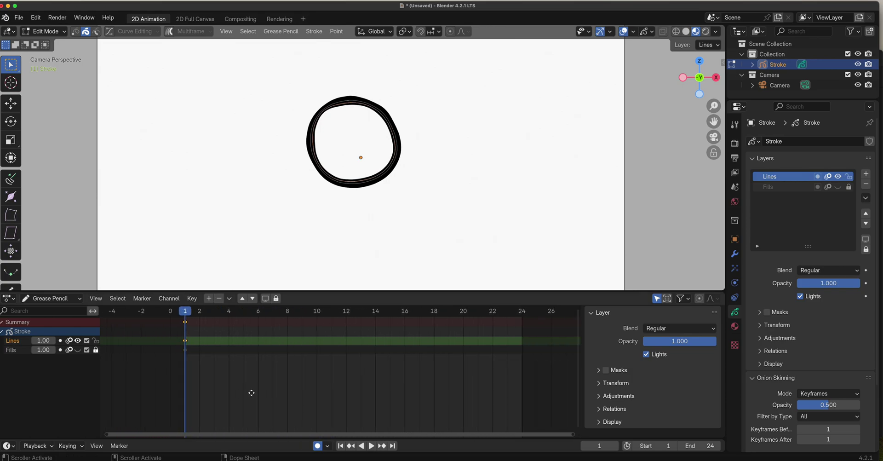
pyautogui.scroll(1, 316, 394)
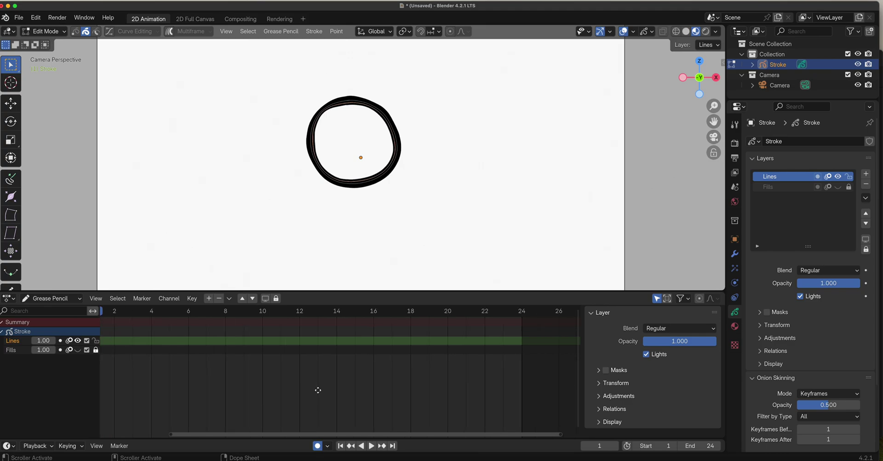
pyautogui.scroll(3, 336, 388)
pyautogui.scroll(-1, 356, 388)
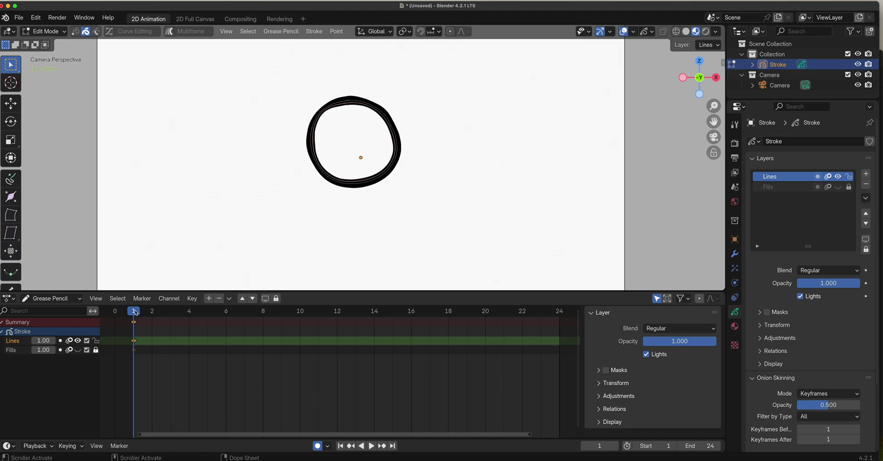
# Step: At frame 4, move the circle stroke to the right along X
pyautogui.moveTo(134, 311); pyautogui.dragTo(191, 315)
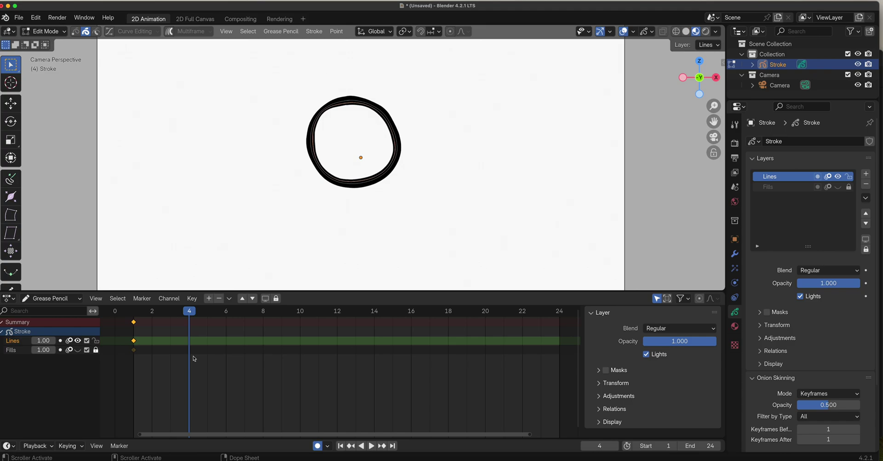
pyautogui.click(11, 103)
pyautogui.moveTo(395, 142); pyautogui.dragTo(571, 138)
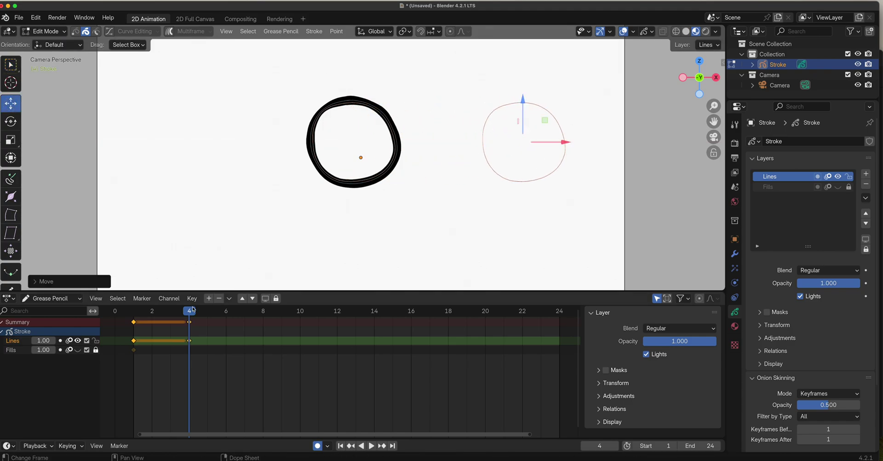
# Step: Scrub between frames 1 and 4 to preview the motion, switching back to Draw Mode
pyautogui.click(161, 316)
pyautogui.moveTo(161, 316)
pyautogui.mouseDown()
pyautogui.moveTo(134, 316)
pyautogui.moveTo(192, 315)
pyautogui.mouseUp()
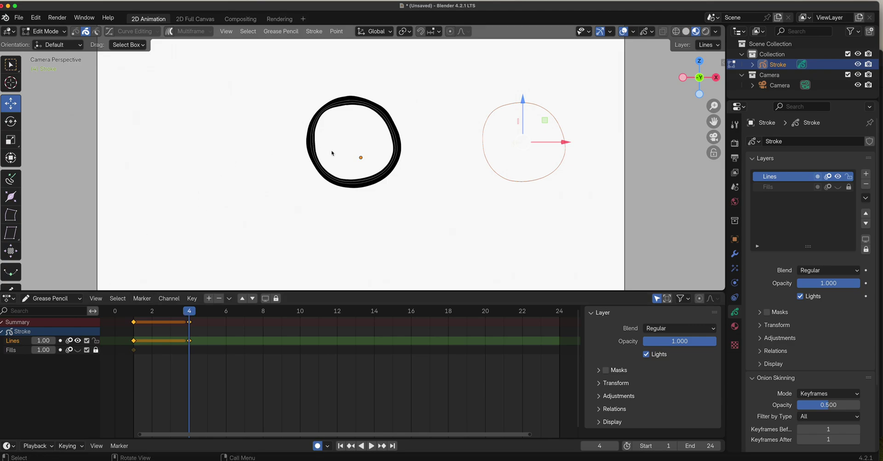
pyautogui.press('Tab')
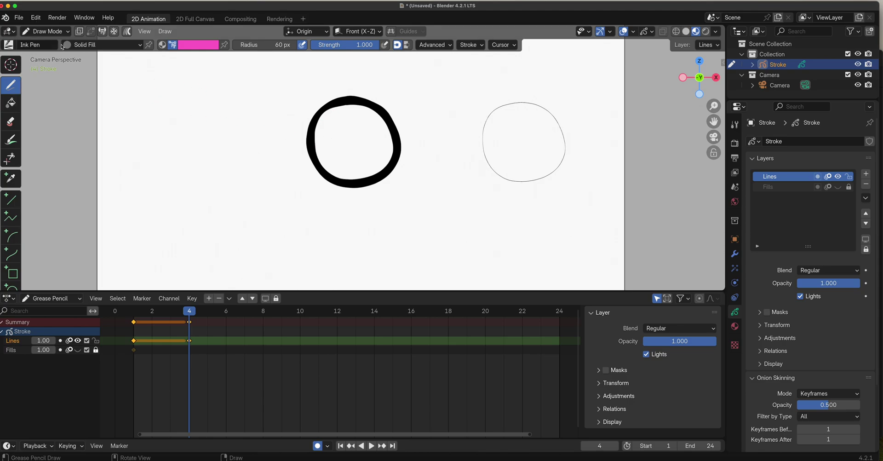
pyautogui.moveTo(189, 311)
pyautogui.mouseDown()
pyautogui.moveTo(134, 313)
pyautogui.moveTo(189, 319)
pyautogui.mouseUp()
# Step: Return to Edit Mode, select the whole circle stroke, and move it right at frame 4
pyautogui.press('Tab')
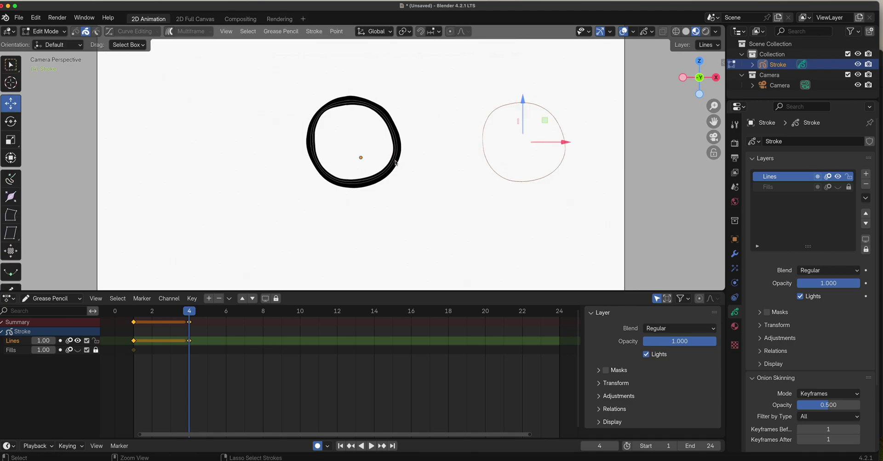
pyautogui.moveTo(301, 92); pyautogui.dragTo(417, 208)
pyautogui.moveTo(196, 308); pyautogui.dragTo(133, 311)
pyautogui.moveTo(307, 85); pyautogui.dragTo(419, 195)
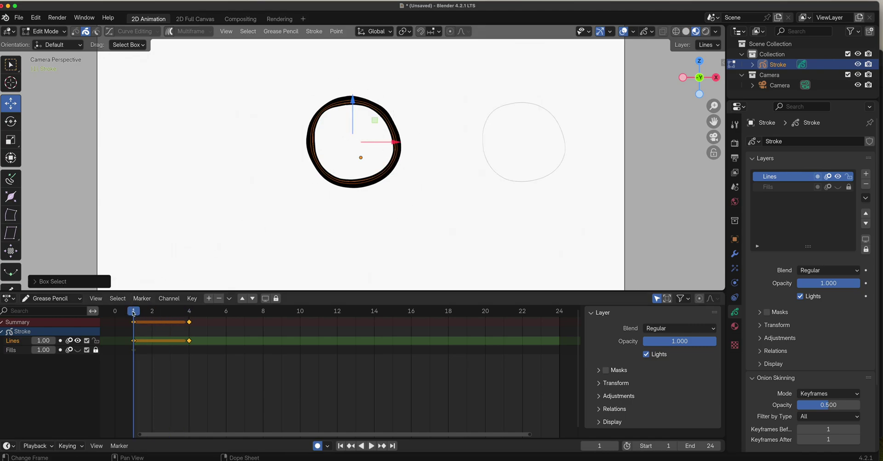
pyautogui.moveTo(134, 311); pyautogui.dragTo(186, 321)
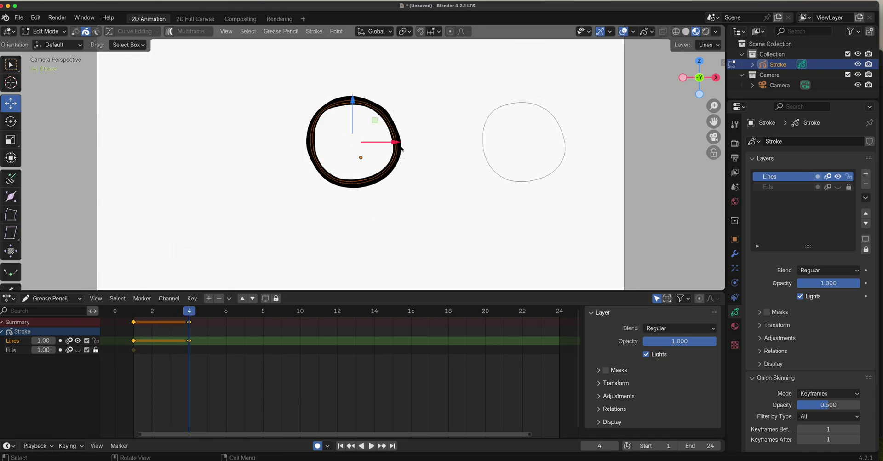
pyautogui.moveTo(395, 142); pyautogui.dragTo(571, 148)
# Step: At frame 8, move the circle down along Z, then return to frame 1
pyautogui.keyDown('shift'); pyautogui.hscroll(5, 430, 246); pyautogui.keyUp('shift')
pyautogui.keyDown('shift'); pyautogui.scroll(-3, 358, 227); pyautogui.keyUp('shift')
pyautogui.click(263, 311)
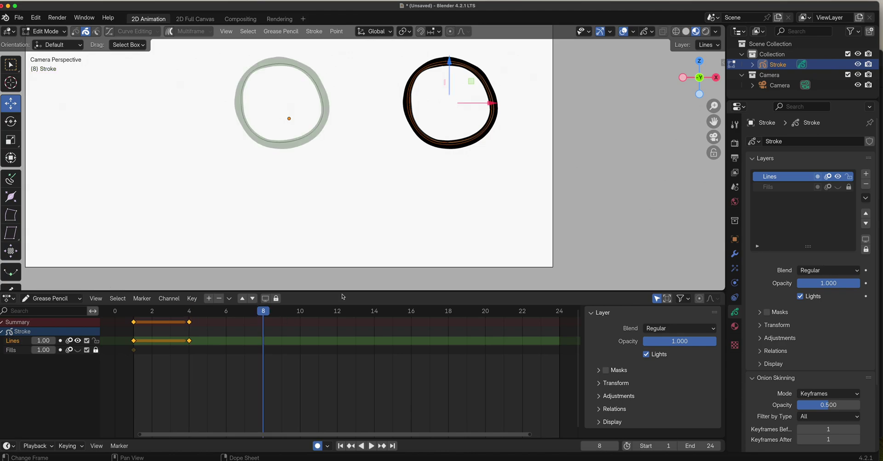
pyautogui.moveTo(451, 65); pyautogui.dragTo(448, 173)
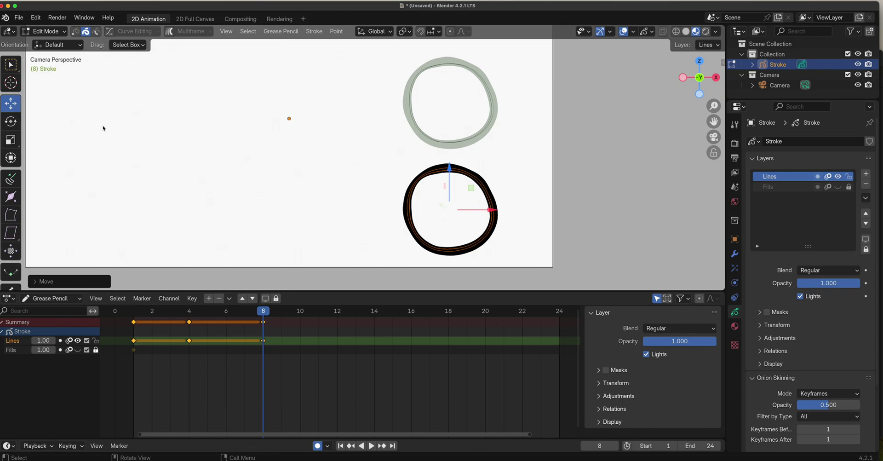
pyautogui.moveTo(264, 311); pyautogui.dragTo(135, 324)
# Step: Step through the existing keyframes to review the motion
pyautogui.press('Up')
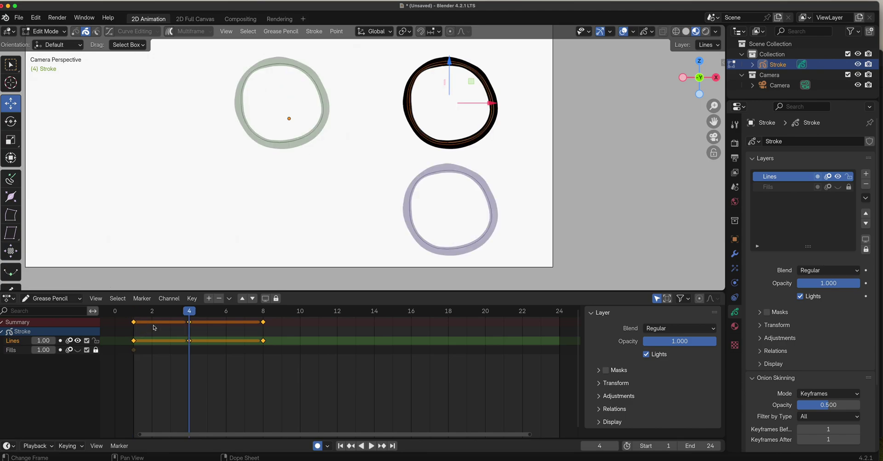
pyautogui.press('Up')
pyautogui.press('Down')
pyautogui.press('Down')
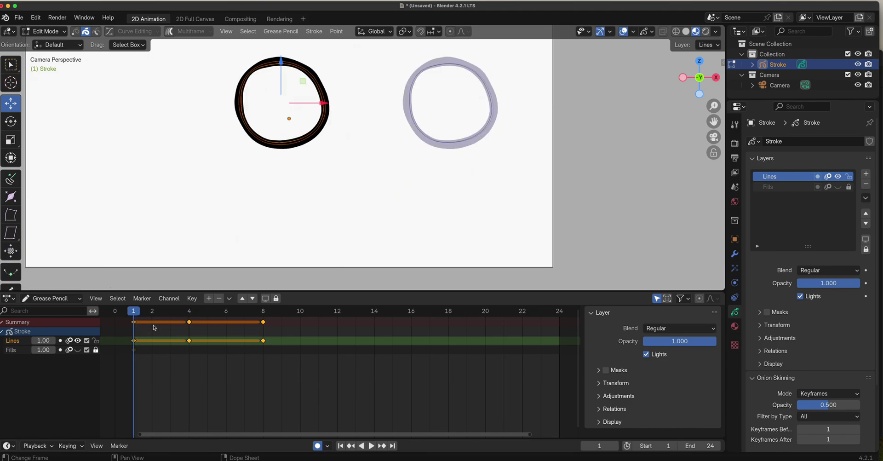
pyautogui.press('Up')
pyautogui.press('Up')
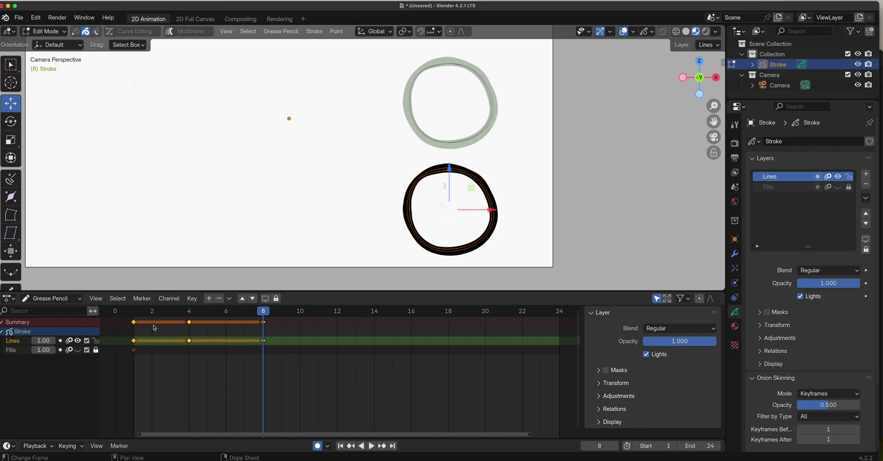
pyautogui.press('Down')
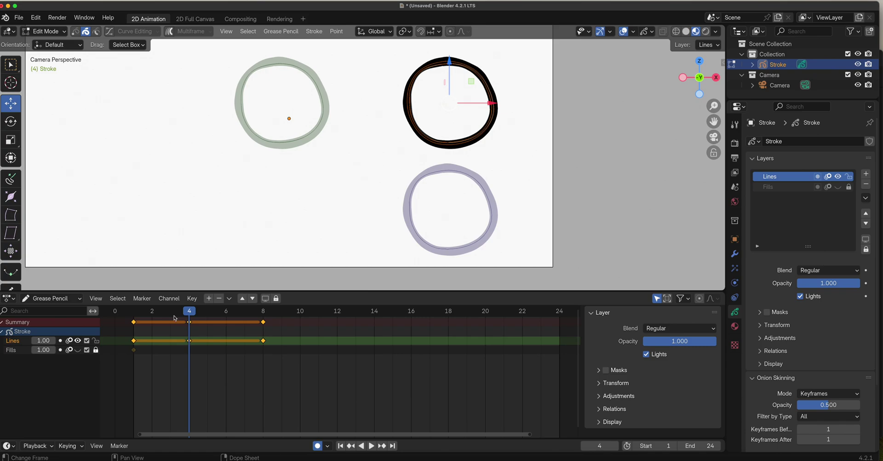
# Step: Key in-betweens: the circle partway right at frame 2 and partway down at frame 6
pyautogui.click(153, 312)
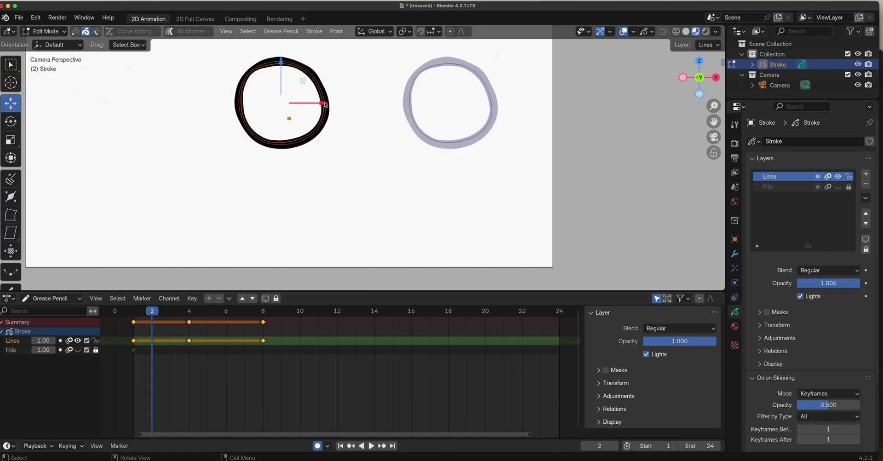
pyautogui.moveTo(334, 106); pyautogui.dragTo(419, 109)
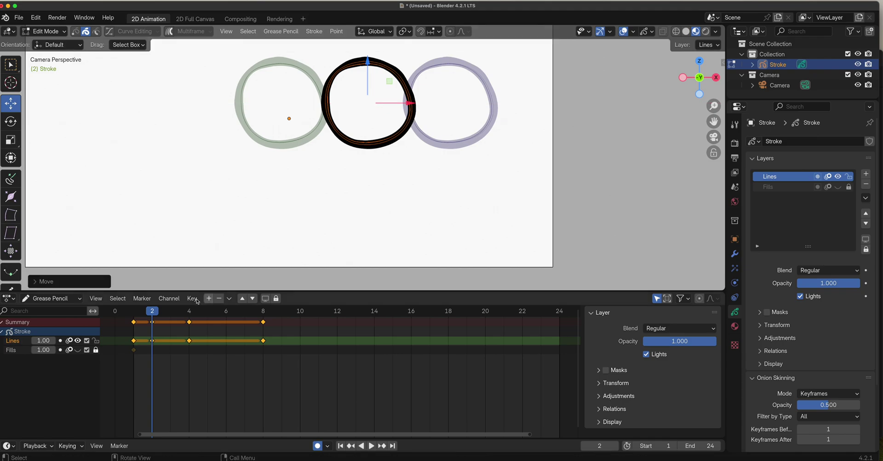
pyautogui.moveTo(160, 313)
pyautogui.mouseDown()
pyautogui.moveTo(225, 315)
pyautogui.moveTo(189, 321)
pyautogui.mouseUp()
pyautogui.press('Right')
pyautogui.press('Right')
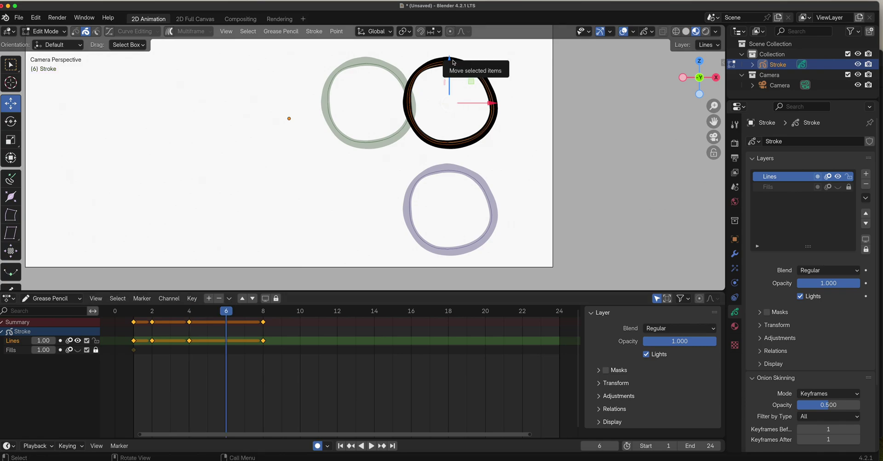
pyautogui.moveTo(448, 61); pyautogui.dragTo(444, 109)
pyautogui.click(213, 318)
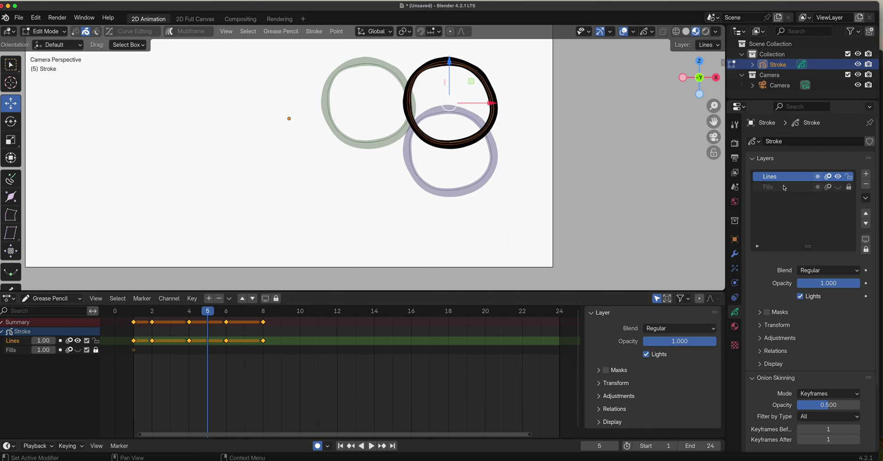
# Step: Set onion skin opacity to about 0.53 and show 2 keyframes before and after
pyautogui.scroll(-4, 787, 239)
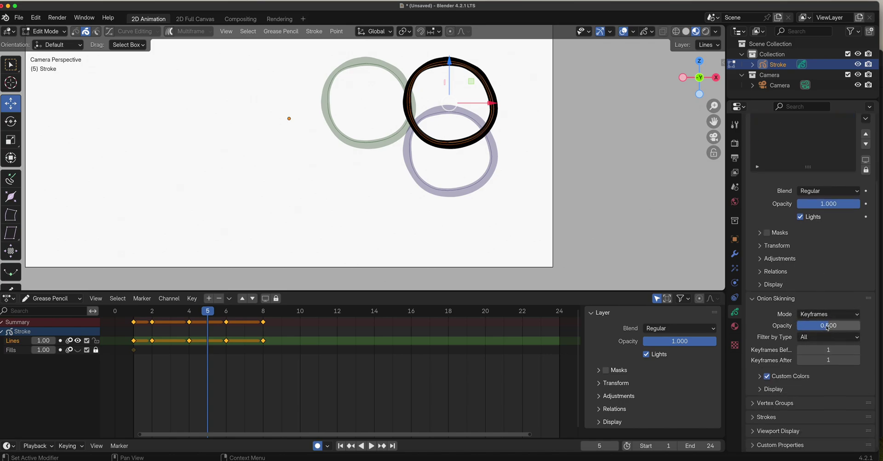
pyautogui.moveTo(832, 325); pyautogui.dragTo(865, 325)
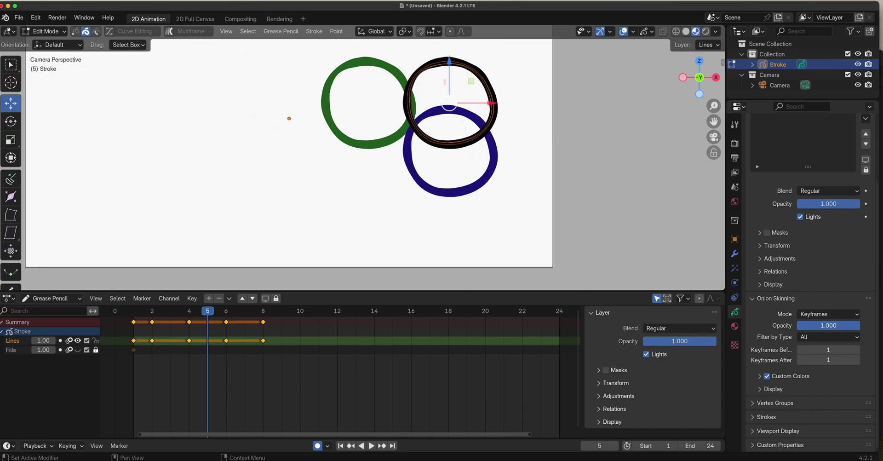
pyautogui.moveTo(855, 325); pyautogui.dragTo(830, 325)
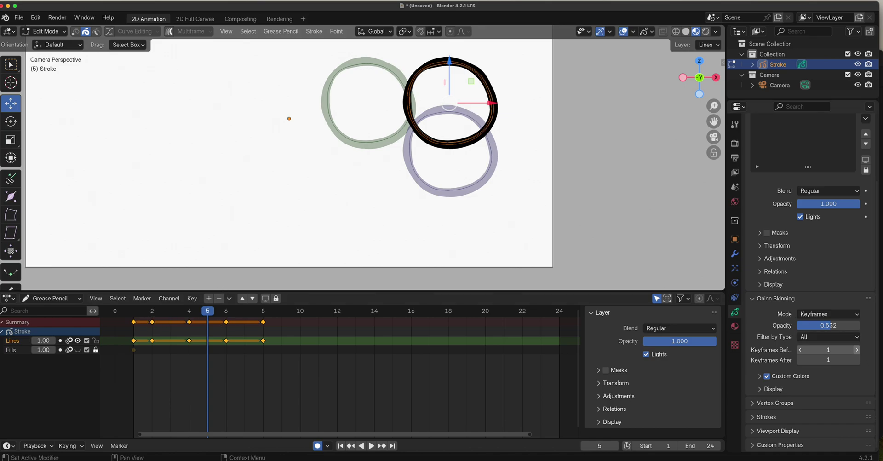
pyautogui.click(857, 349)
pyautogui.click(858, 360)
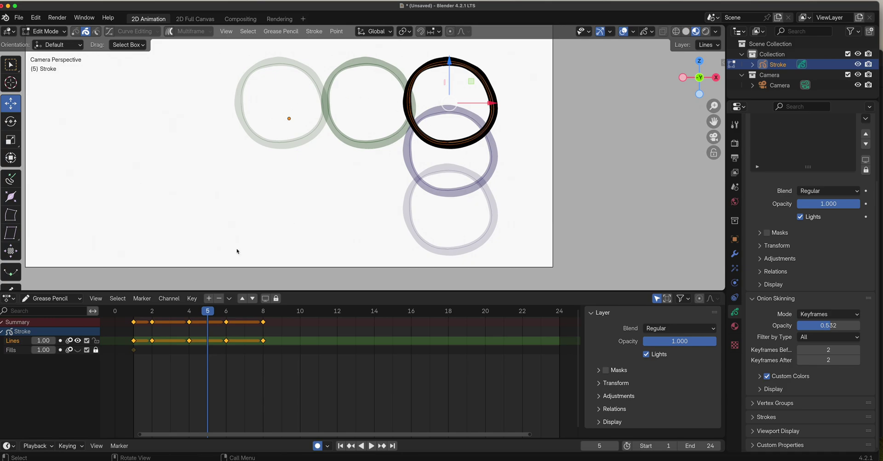
pyautogui.moveTo(209, 311); pyautogui.dragTo(192, 313)
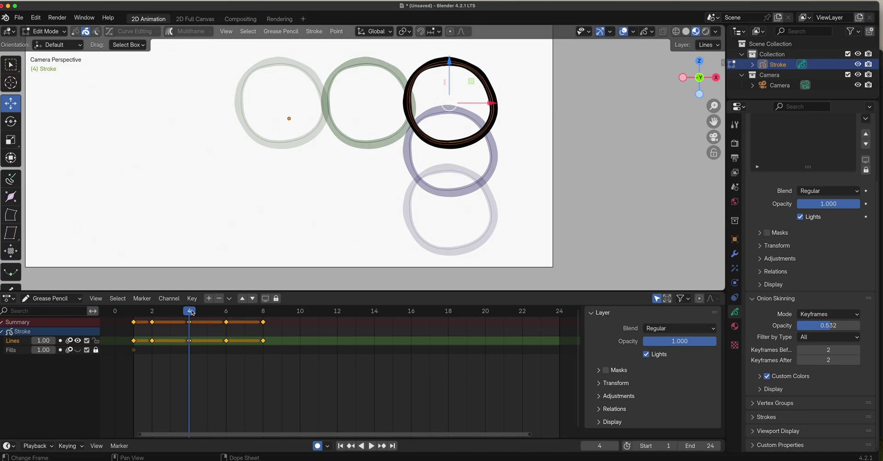
# Step: Expand the Onion Skinning display options to reveal the Custom Colors settings
pyautogui.click(760, 389)
pyautogui.scroll(-2, 759, 391)
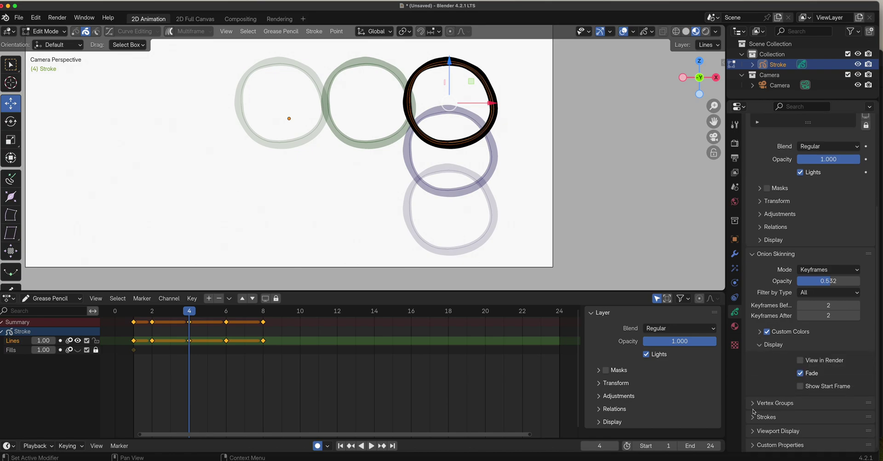
pyautogui.click(756, 403)
pyautogui.click(757, 403)
pyautogui.click(753, 431)
pyautogui.scroll(-1, 758, 431)
pyautogui.click(756, 431)
pyautogui.scroll(-3, 762, 417)
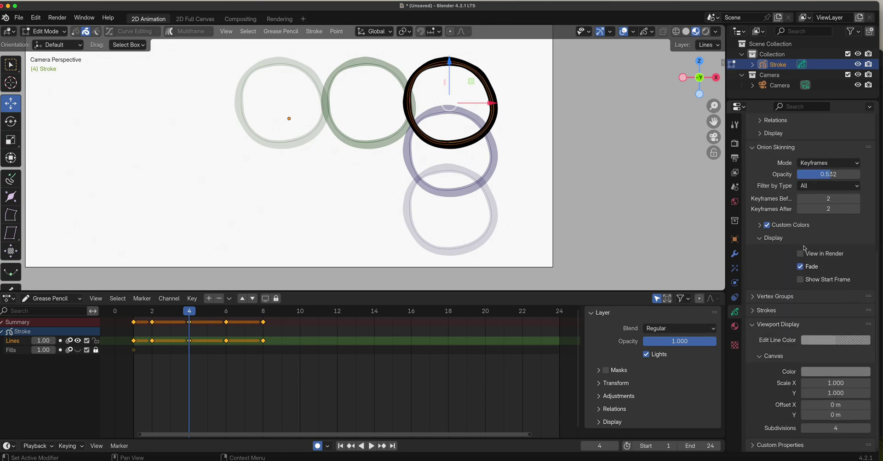
pyautogui.click(761, 225)
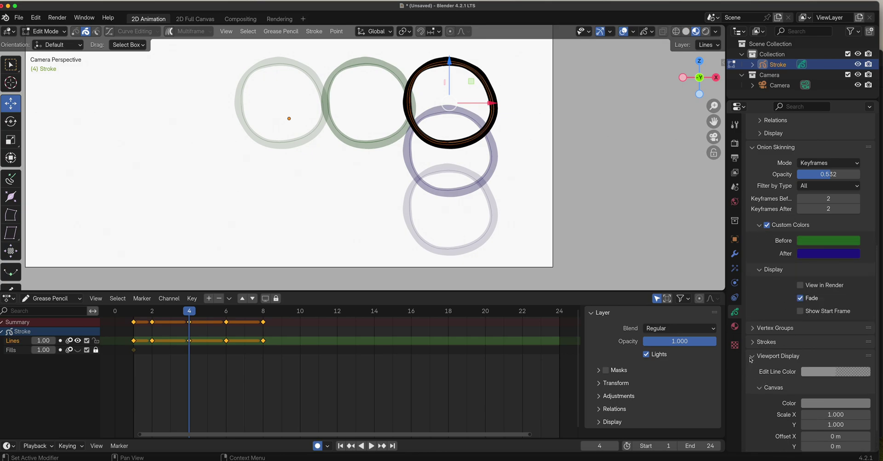
pyautogui.scroll(3, 809, 206)
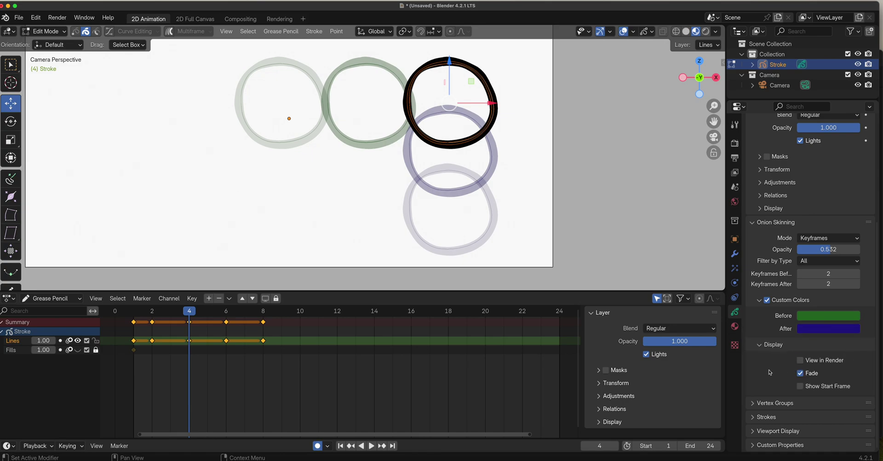
# Step: Set the Before ghost colour to pure red and the After ghost colour to bright green
pyautogui.click(829, 316)
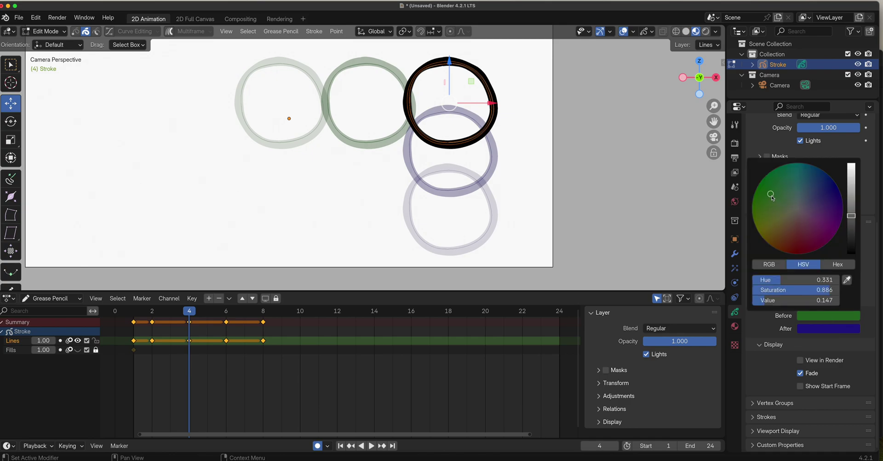
pyautogui.moveTo(772, 198)
pyautogui.mouseDown()
pyautogui.moveTo(760, 232)
pyautogui.moveTo(790, 253)
pyautogui.mouseUp()
pyautogui.moveTo(851, 216); pyautogui.dragTo(851, 164)
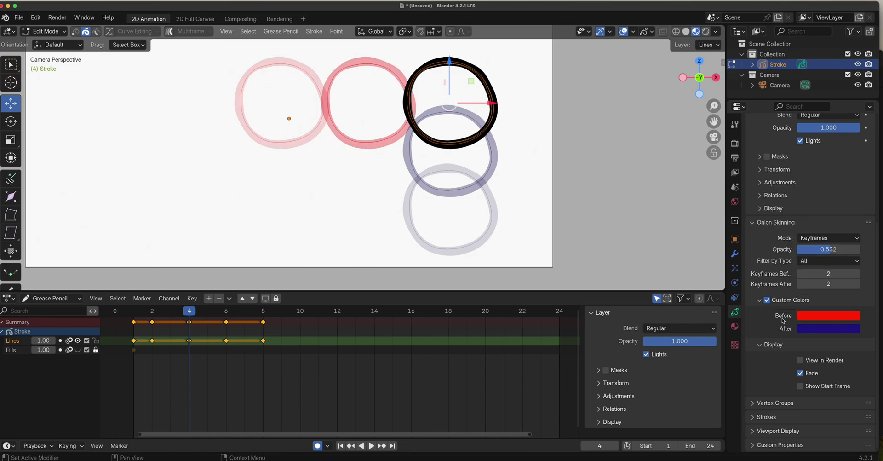
pyautogui.click(835, 328)
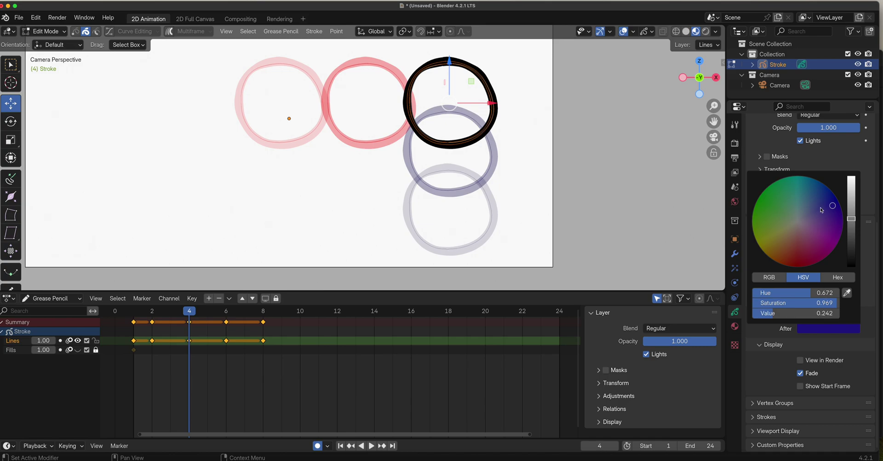
pyautogui.click(760, 195)
pyautogui.moveTo(850, 218); pyautogui.dragTo(851, 176)
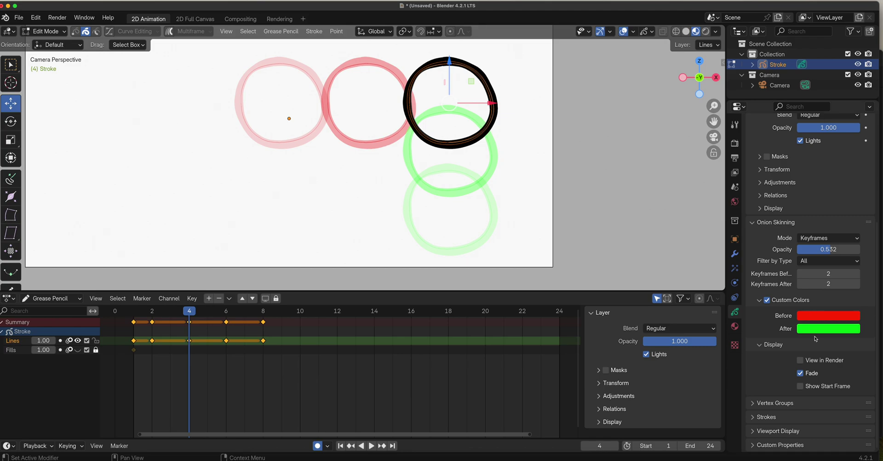
pyautogui.click(830, 250)
# Step: Cycle Keyframes Before down and back to 2, then lower onion opacity to about 0.473
pyautogui.press('Return')
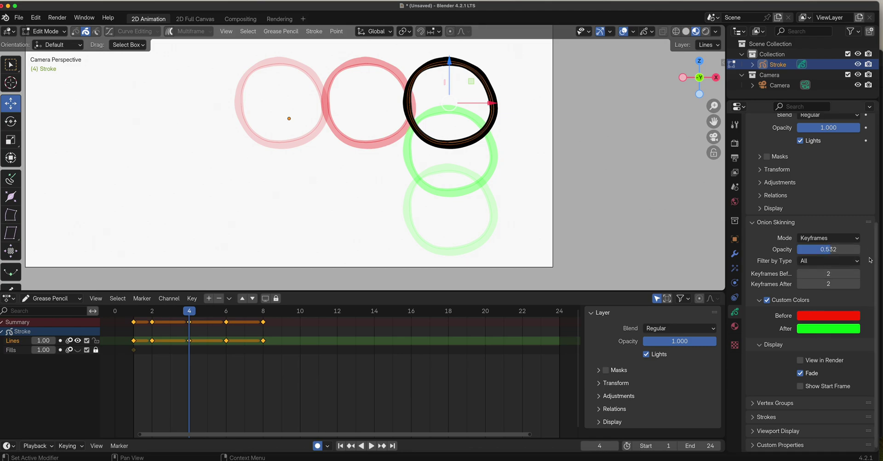
pyautogui.click(800, 274)
pyautogui.click(800, 274)
pyautogui.click(856, 273)
pyautogui.click(856, 274)
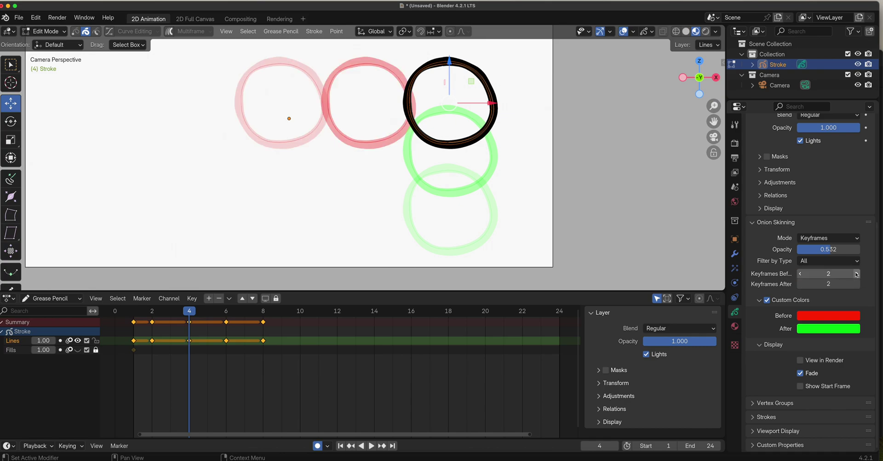
pyautogui.moveTo(833, 249)
pyautogui.mouseDown()
pyautogui.moveTo(787, 251)
pyautogui.moveTo(833, 252)
pyautogui.mouseUp()
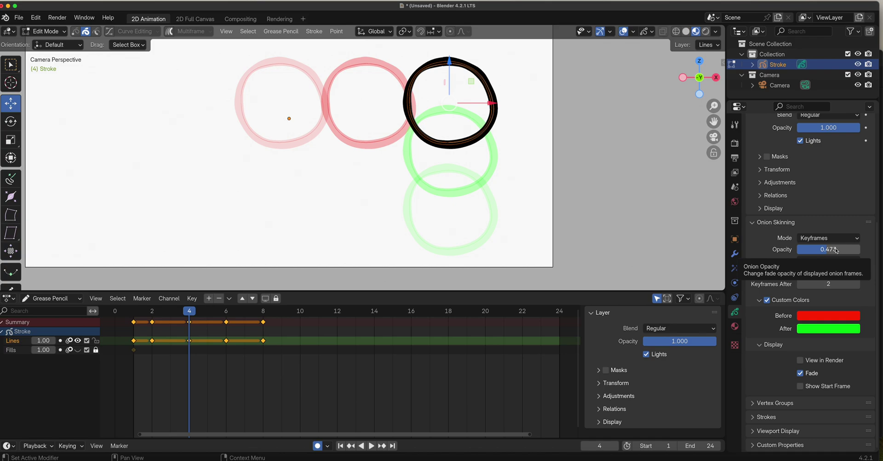